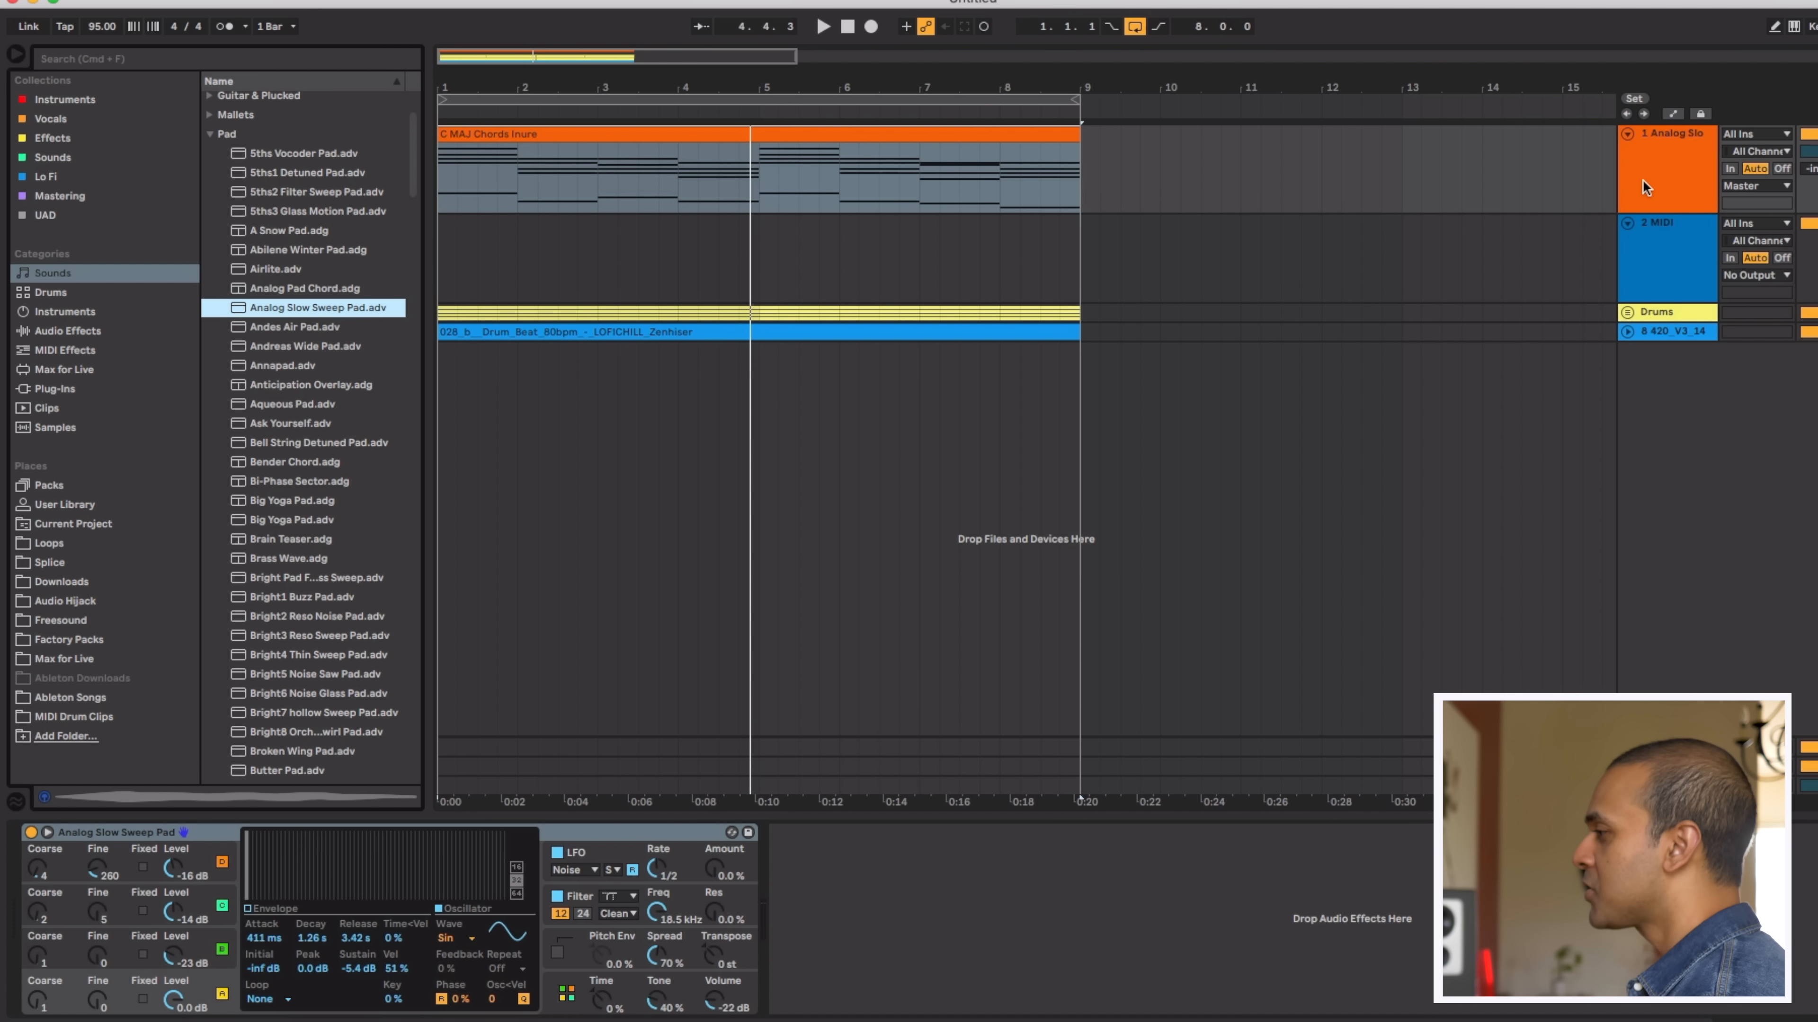
Copy the C MAJ Chords Inure clip from the pad track onto the empty MIDI track at bar 1
double_click(895, 138)
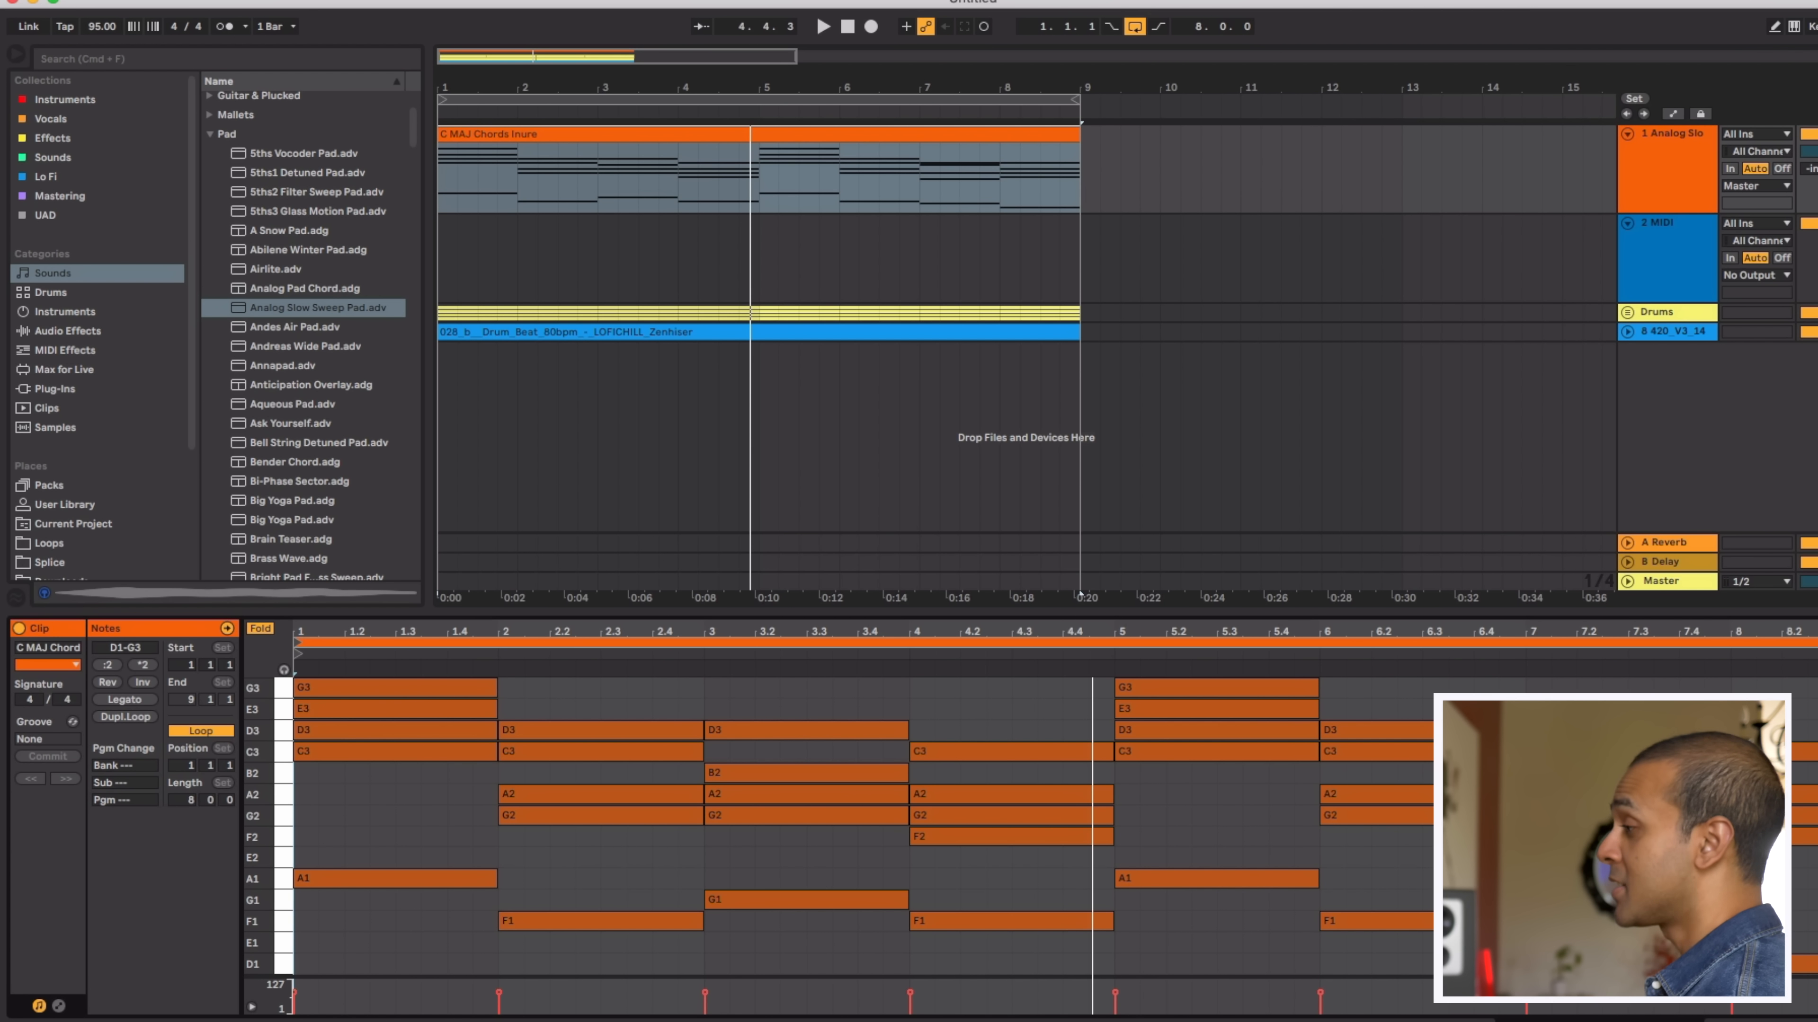
click(580, 134)
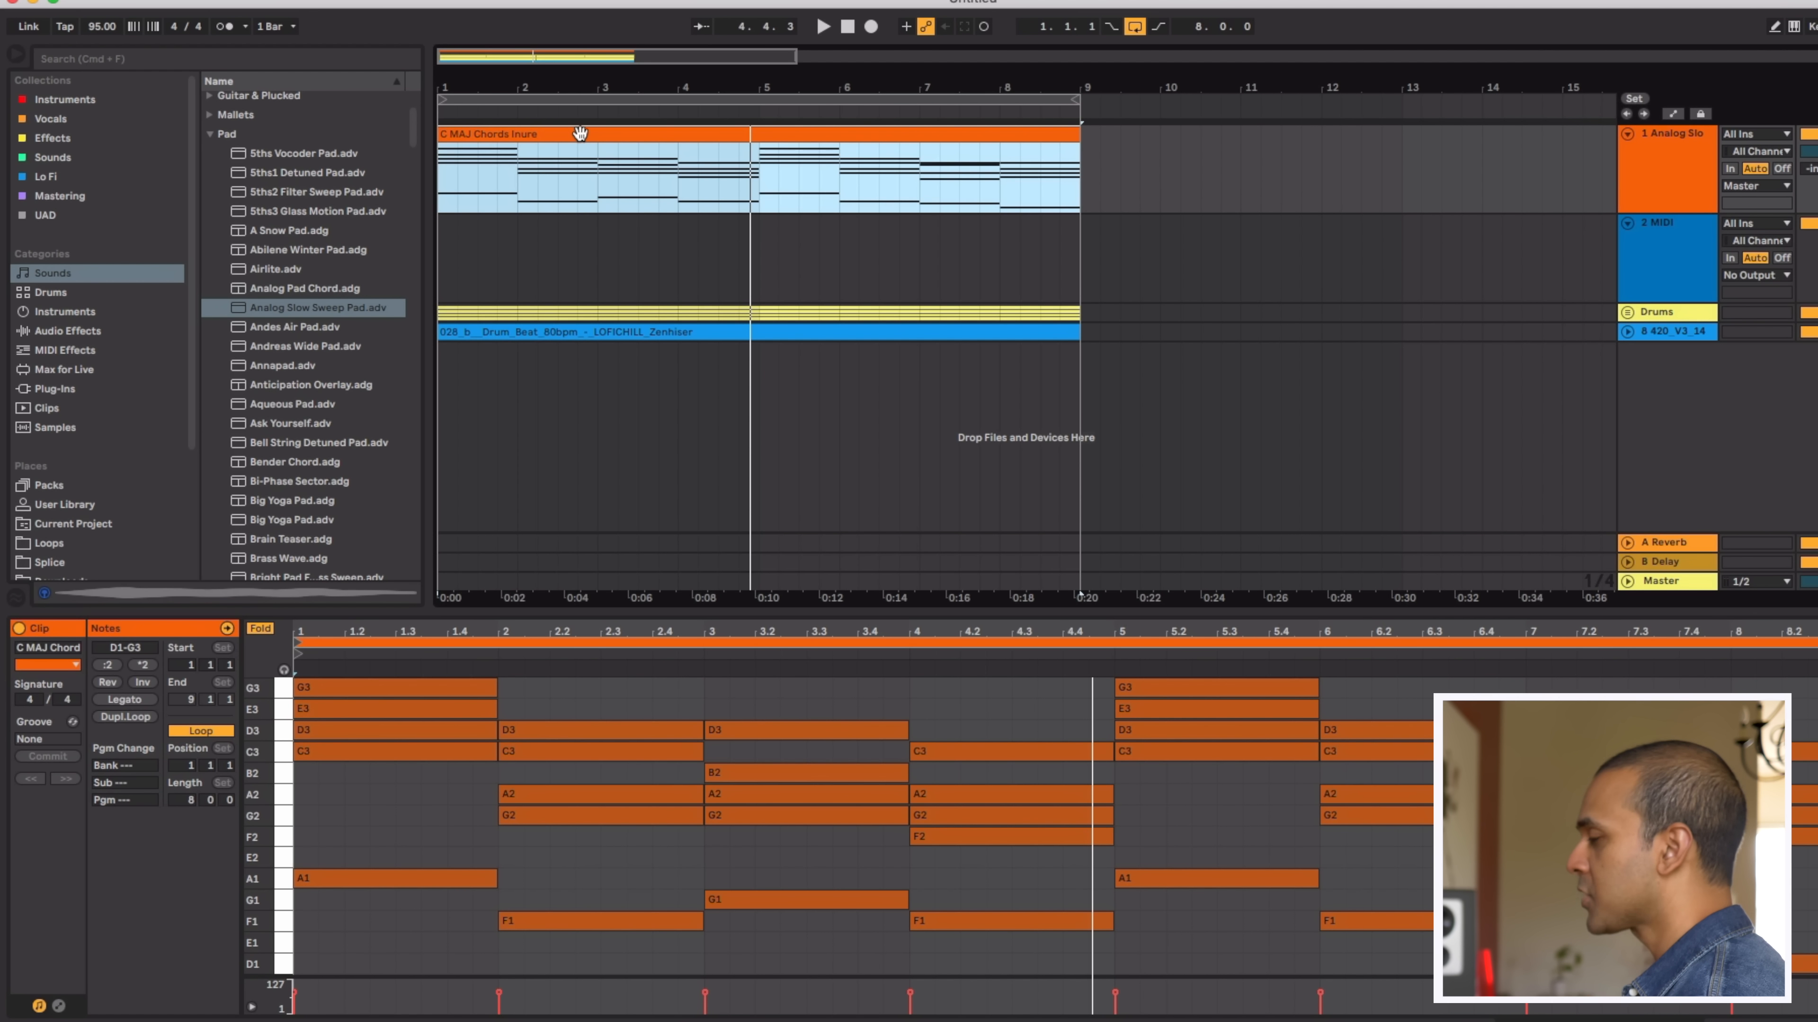
click(437, 264)
key(super+v)
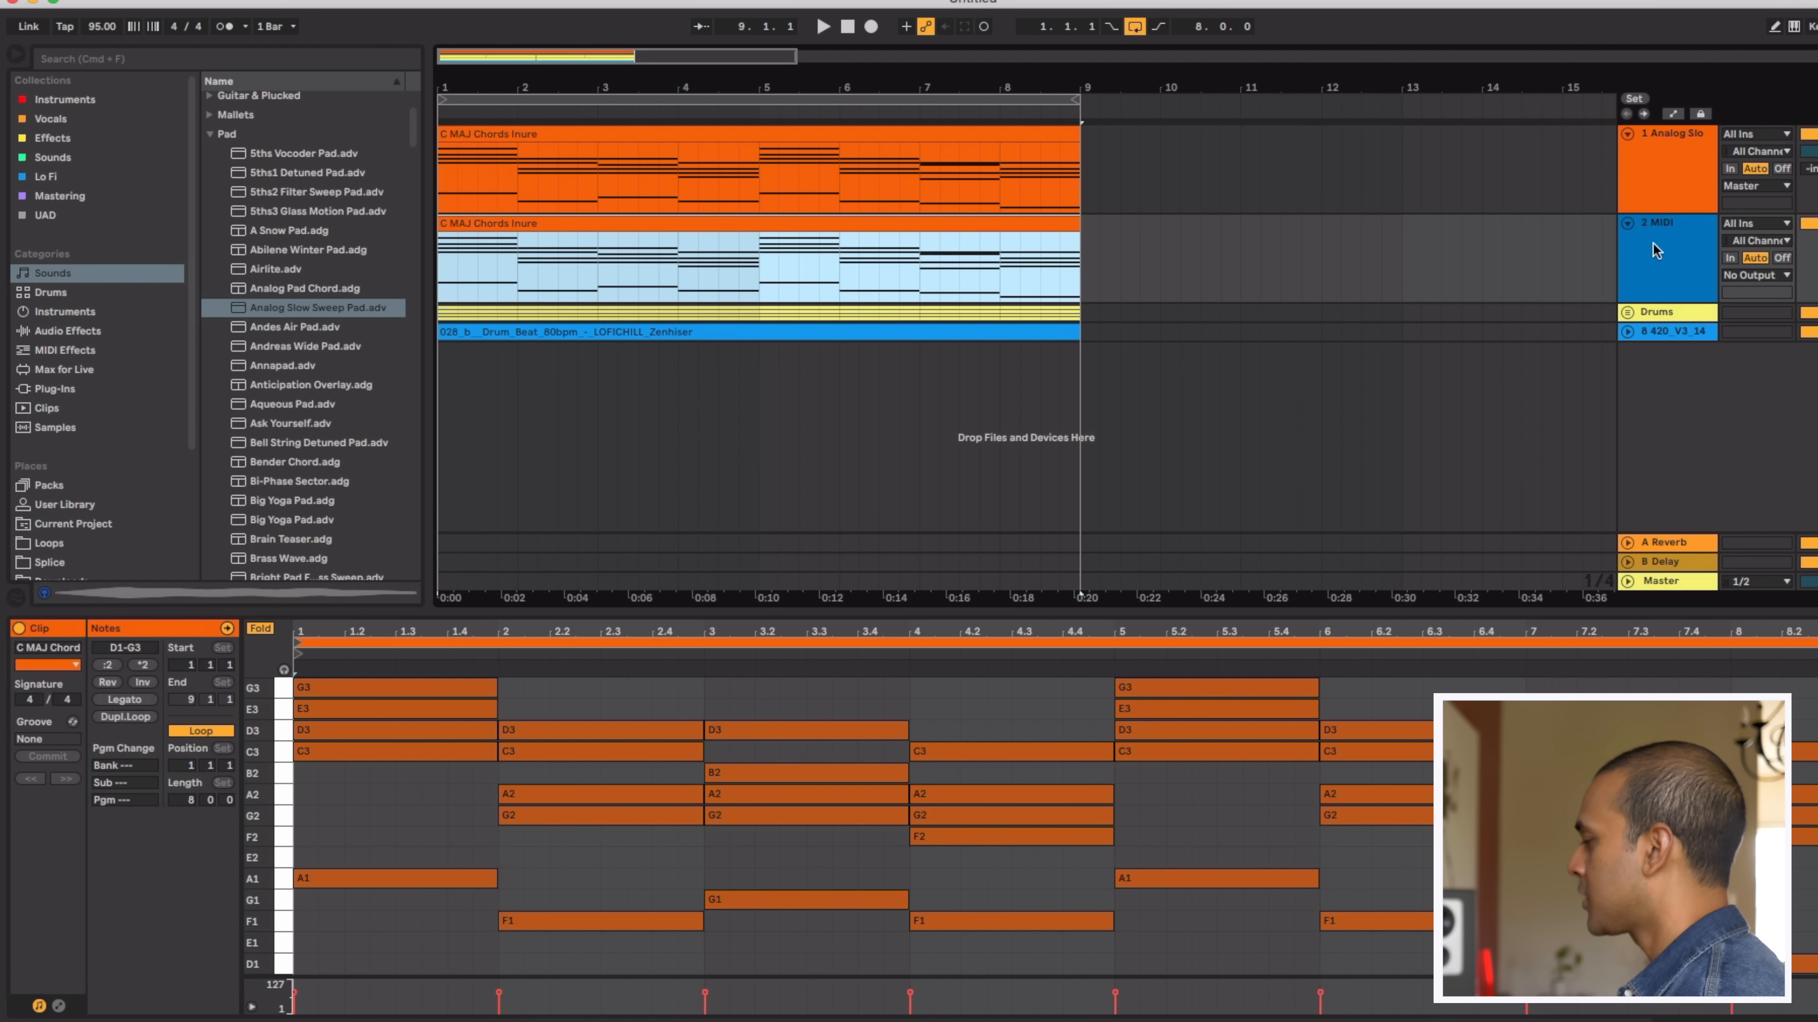
Load the Bells1 Attack mallet preset onto the second MIDI track
click(1654, 243)
click(1663, 244)
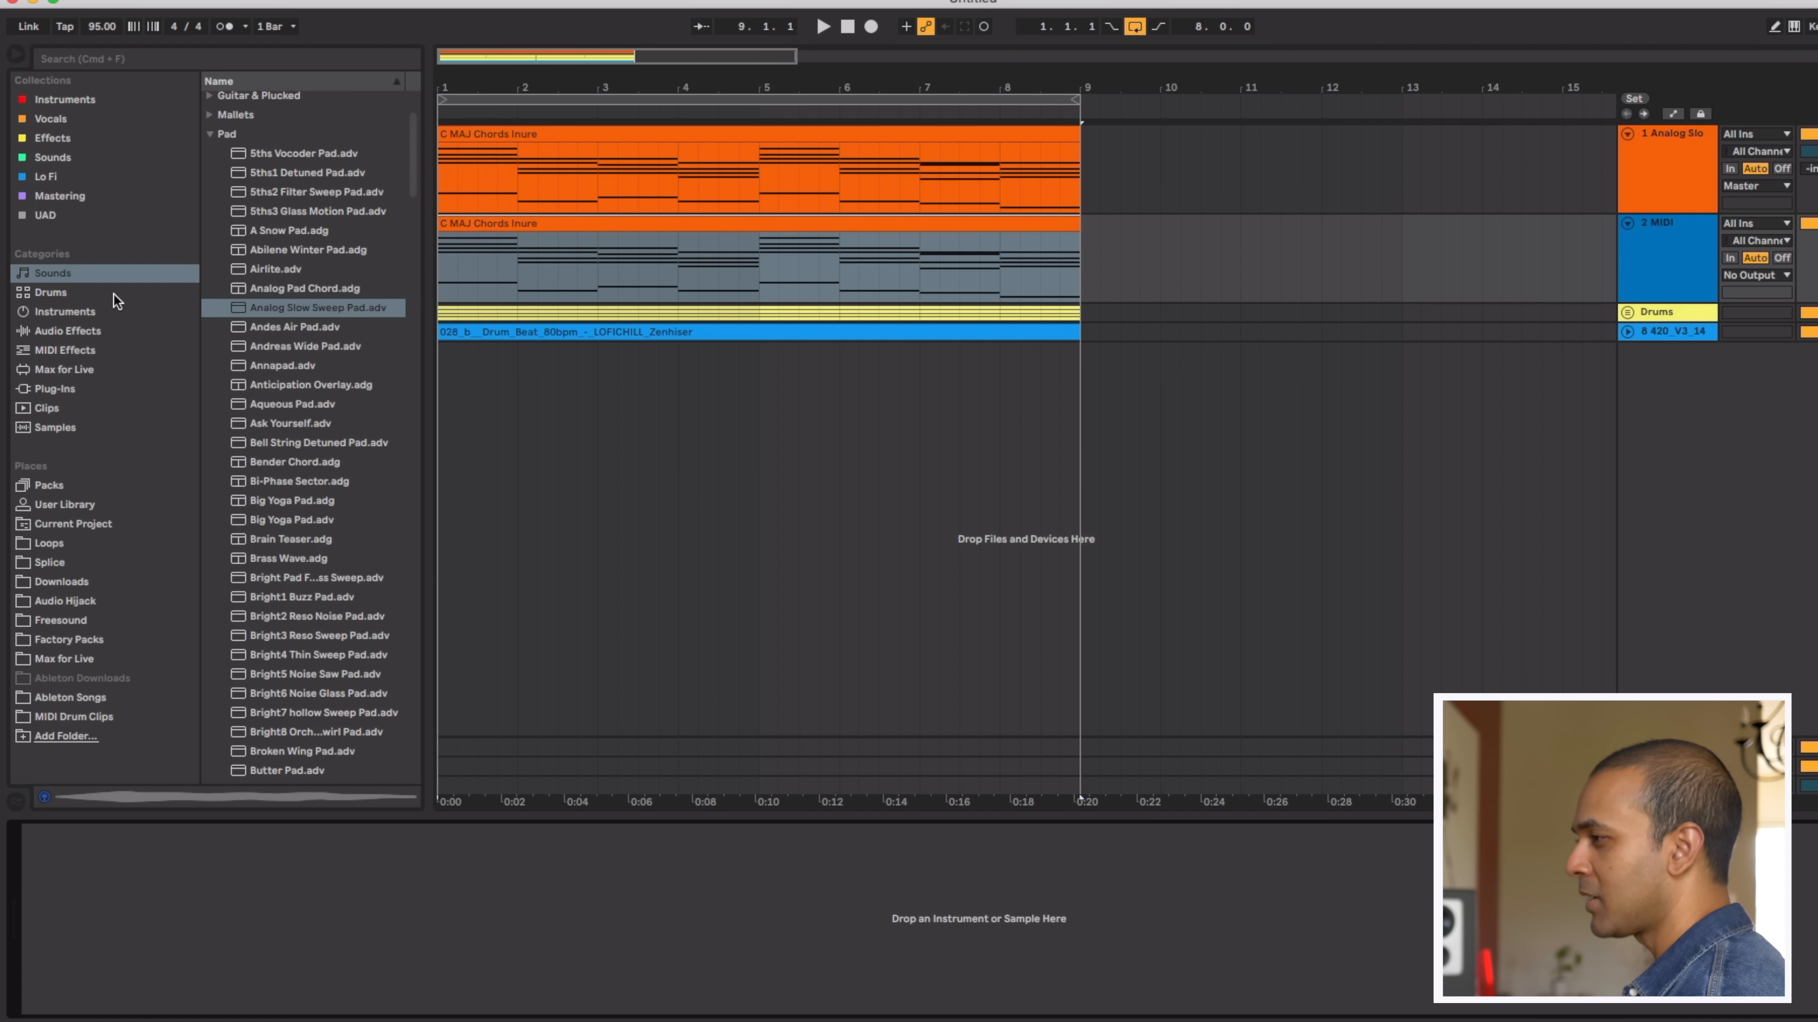
click(210, 134)
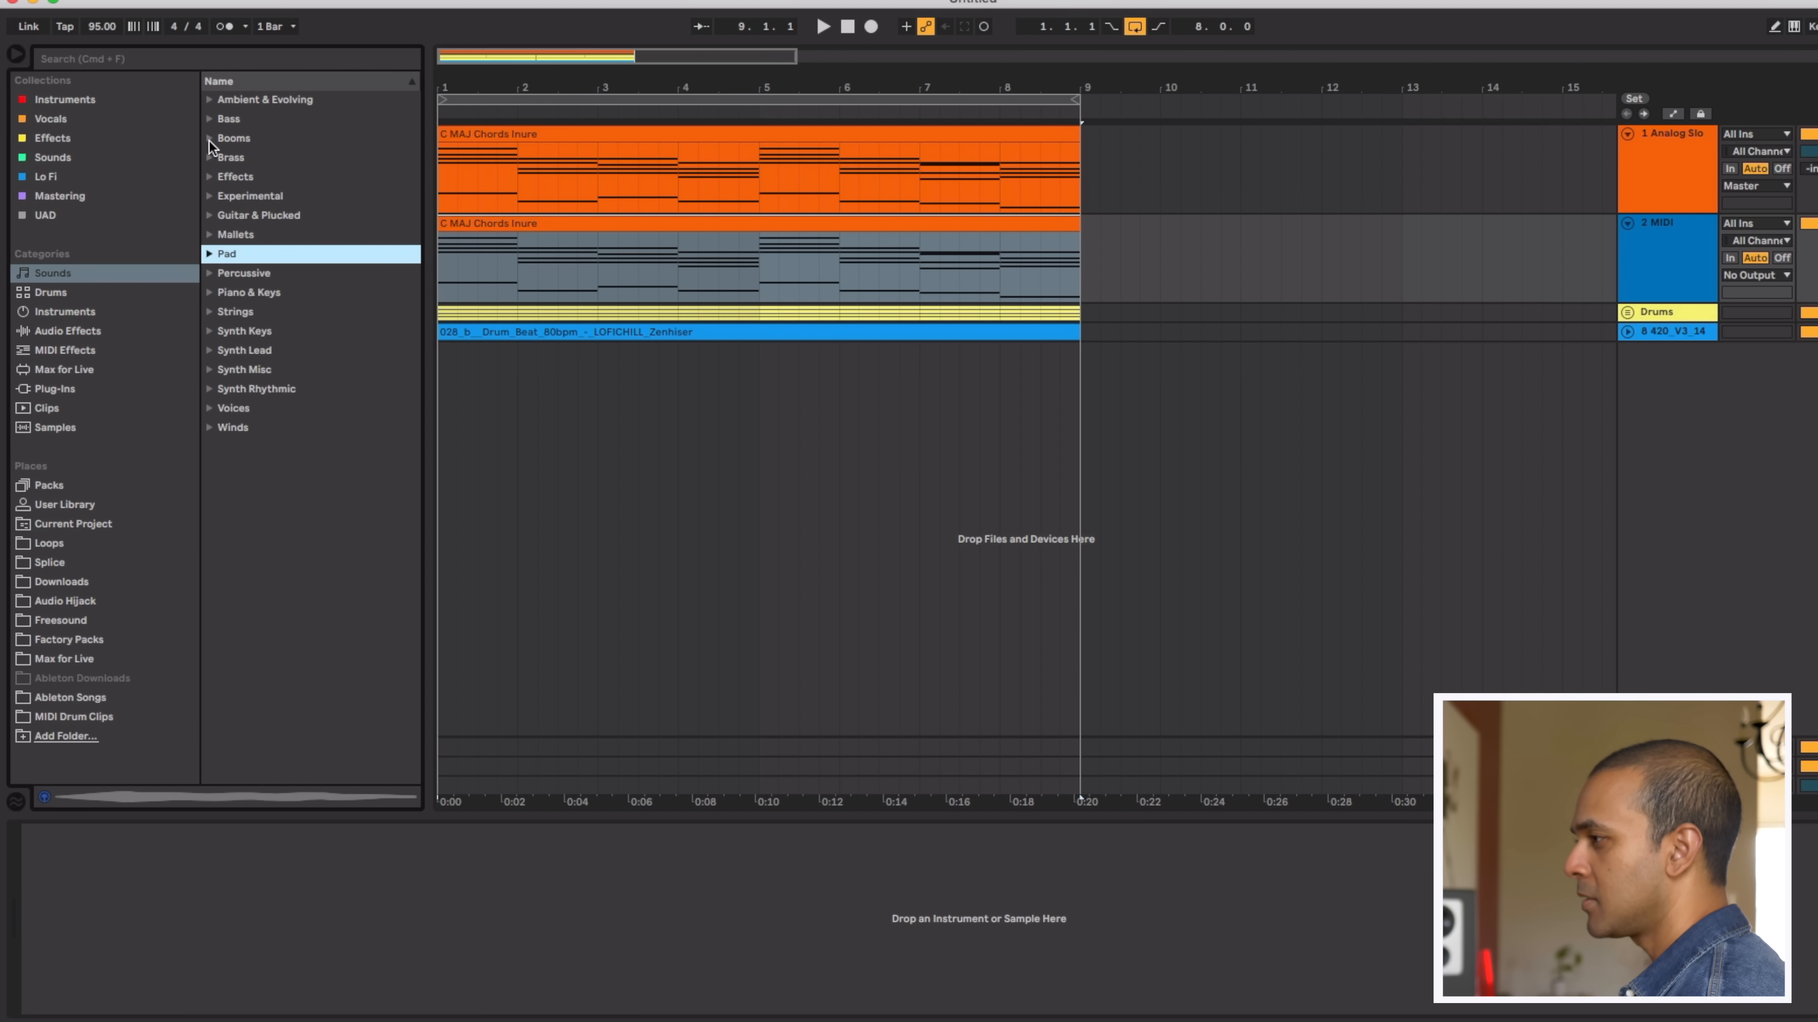
click(208, 235)
drag(300, 447, 1653, 227)
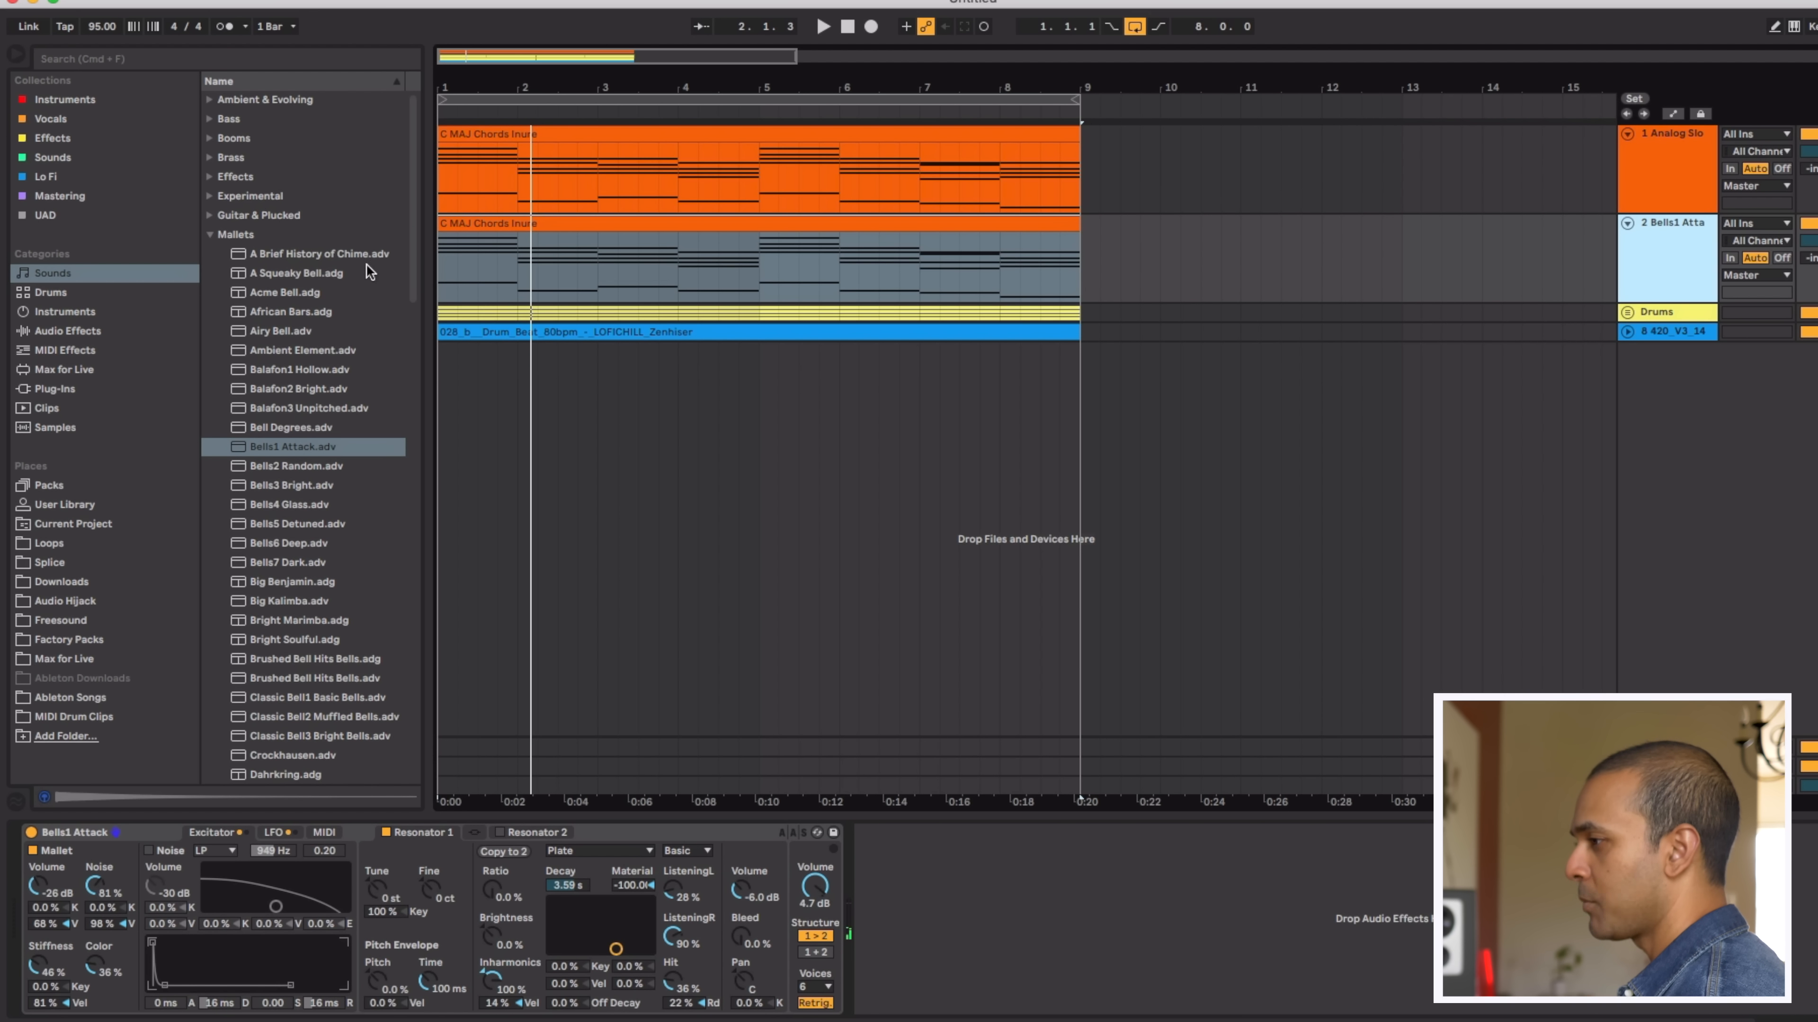
Add an Arpeggiator to the bells track, set its rate to 1/16 and play it back
click(71, 350)
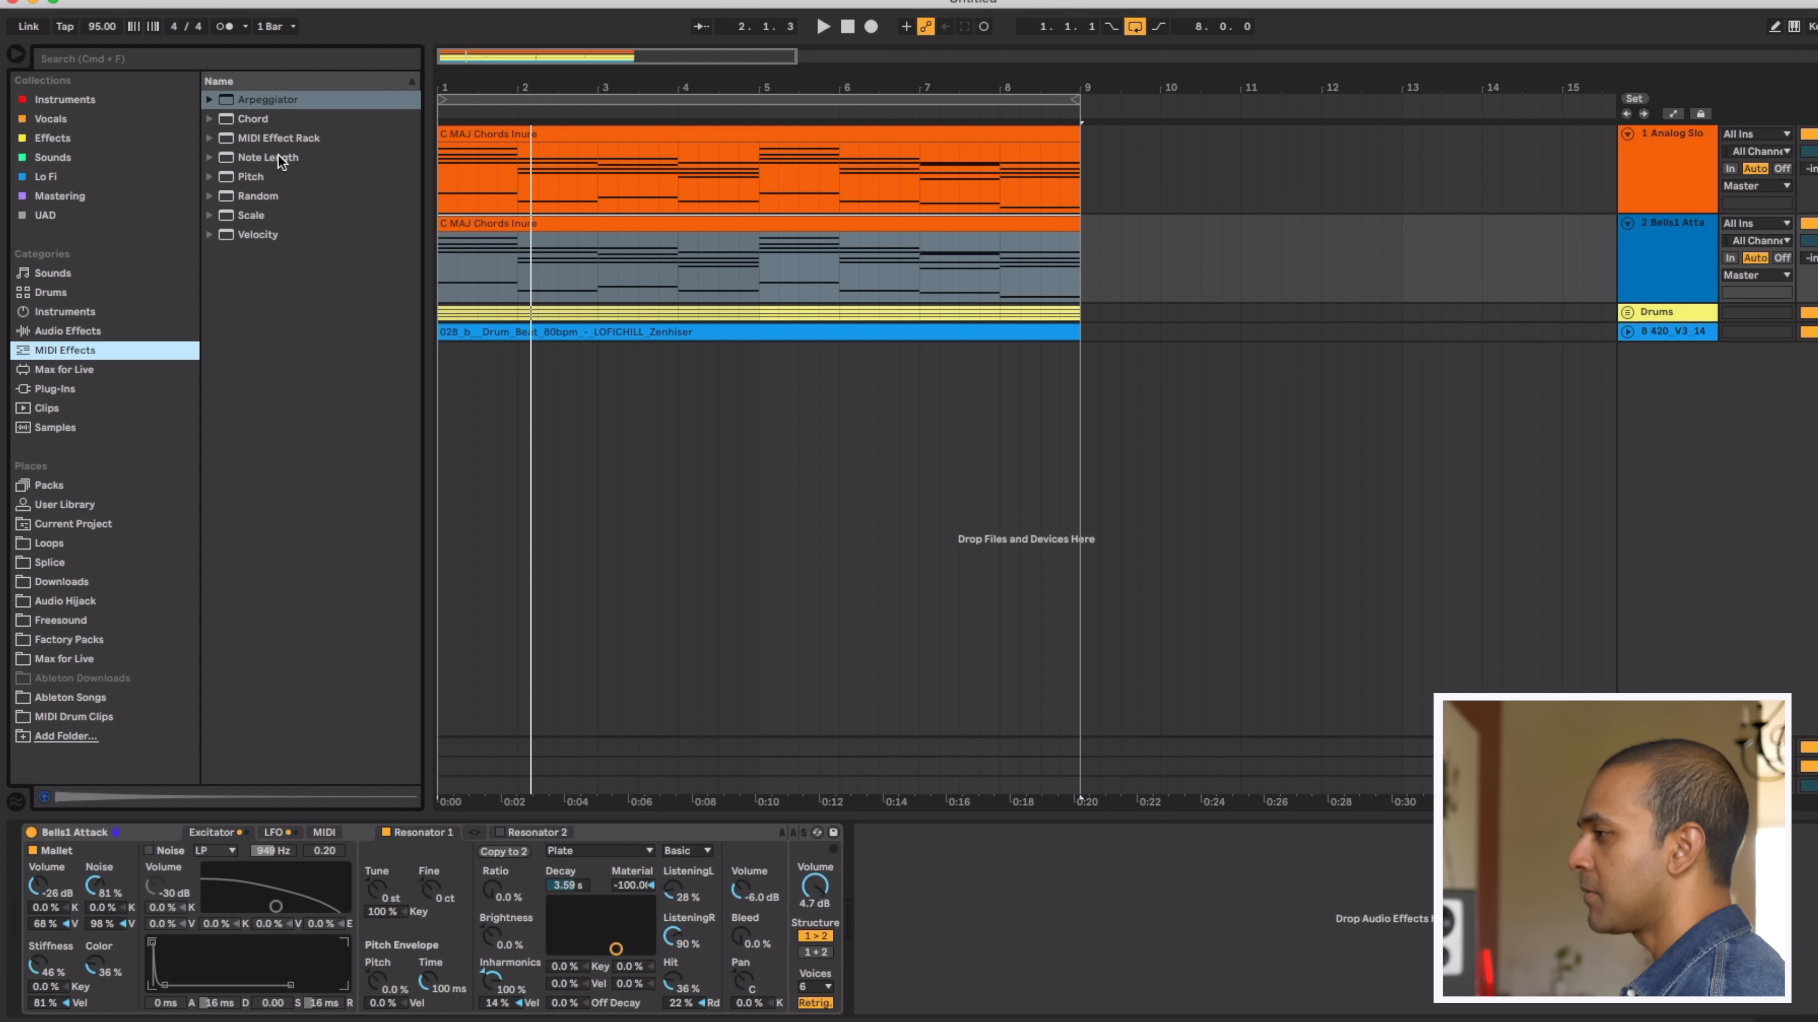
double_click(282, 100)
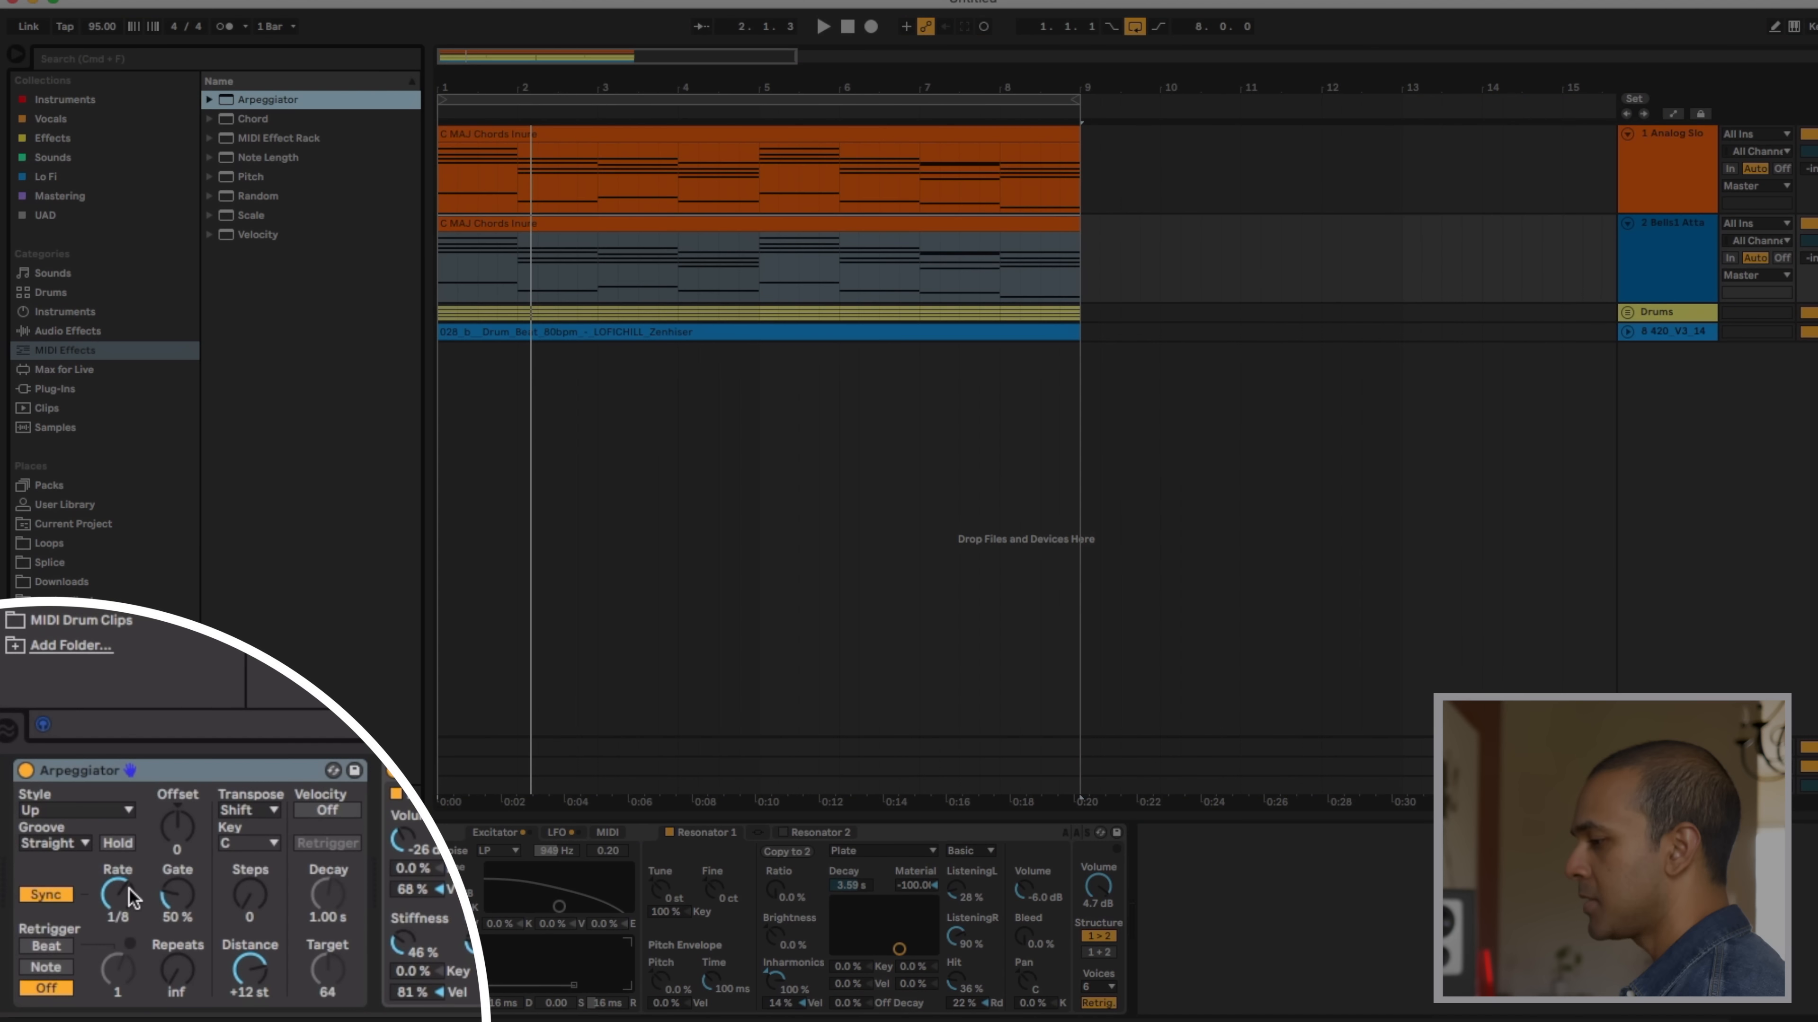
drag(113, 929, 113, 919)
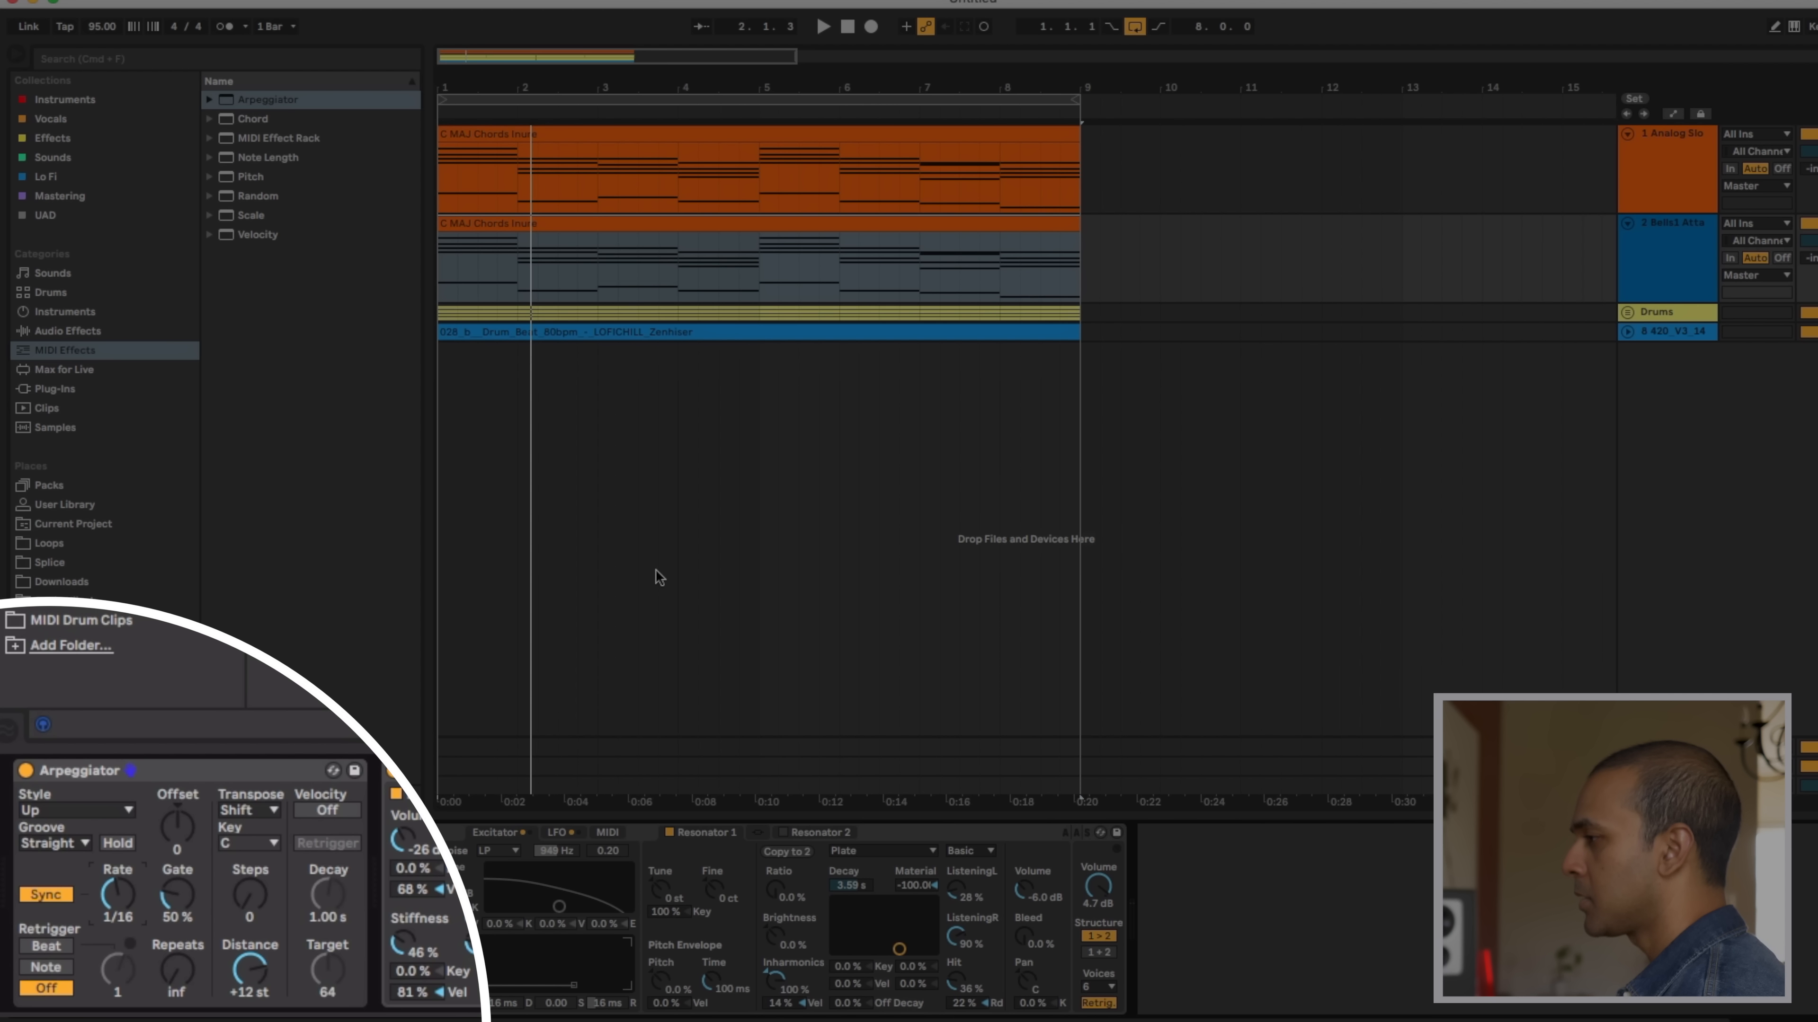
key(space)
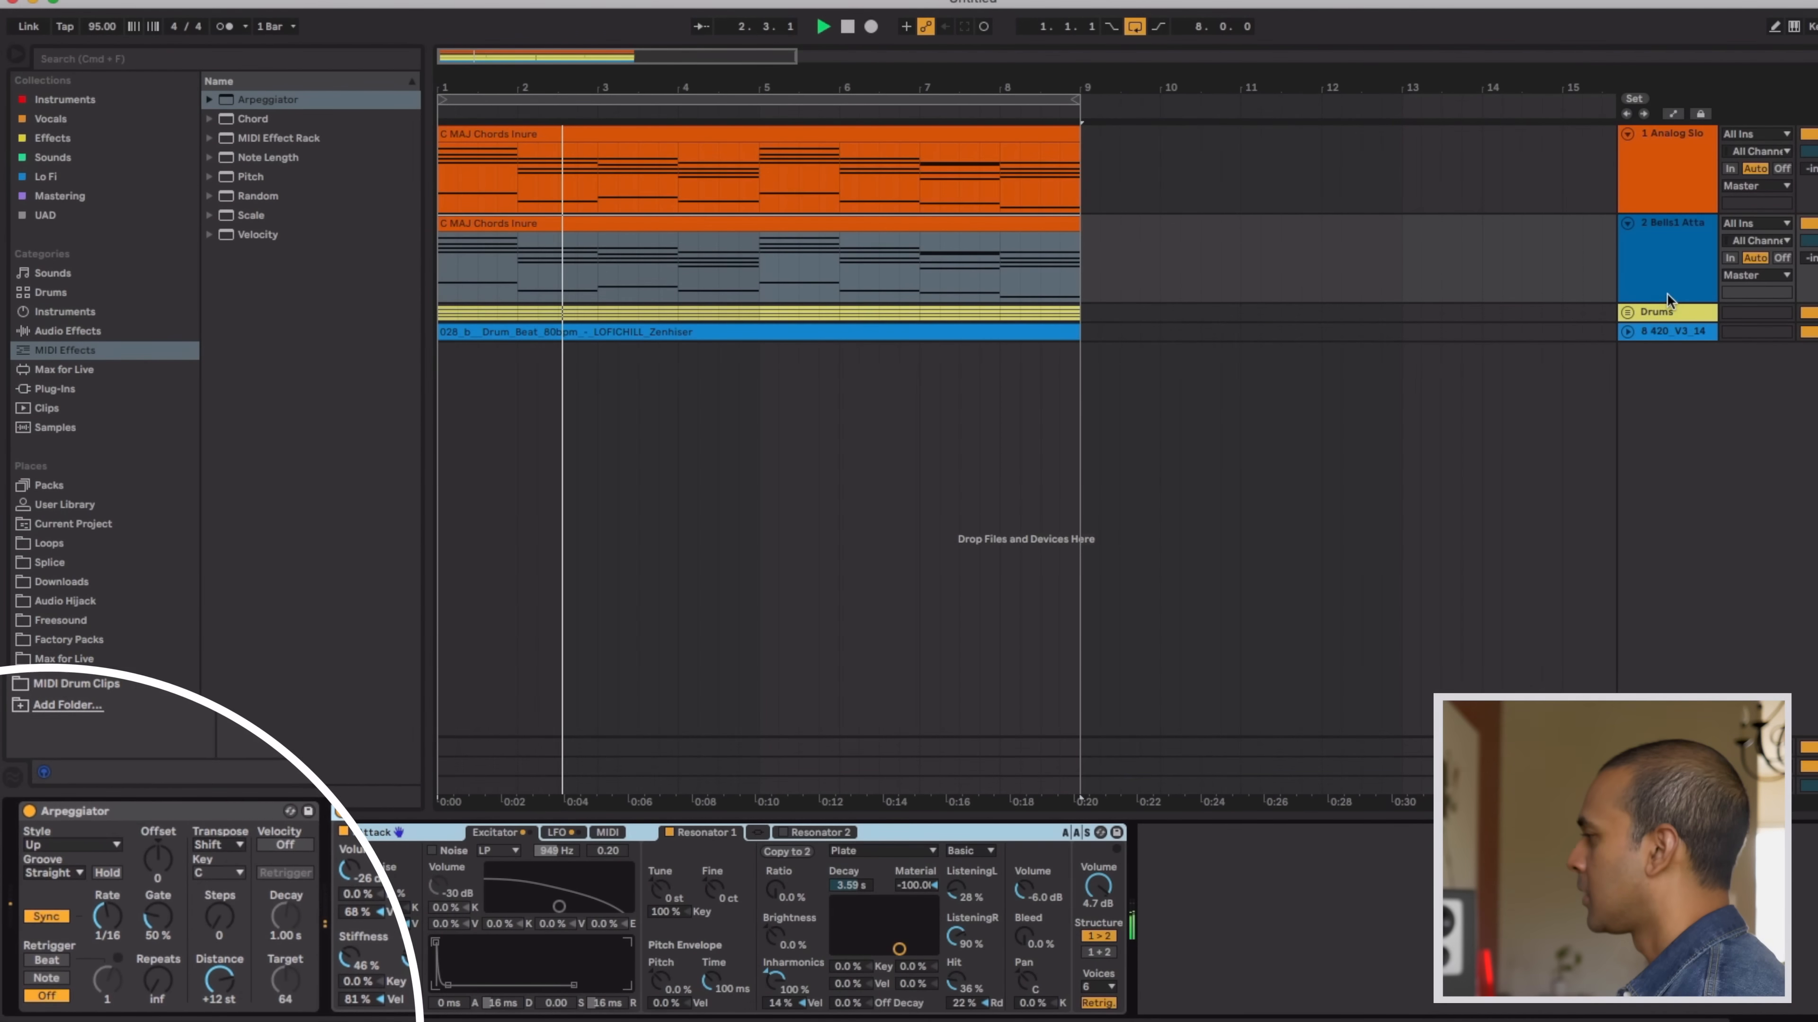
Transpose all notes in the bells track's chord clip up one octave and play the result
double_click(761, 223)
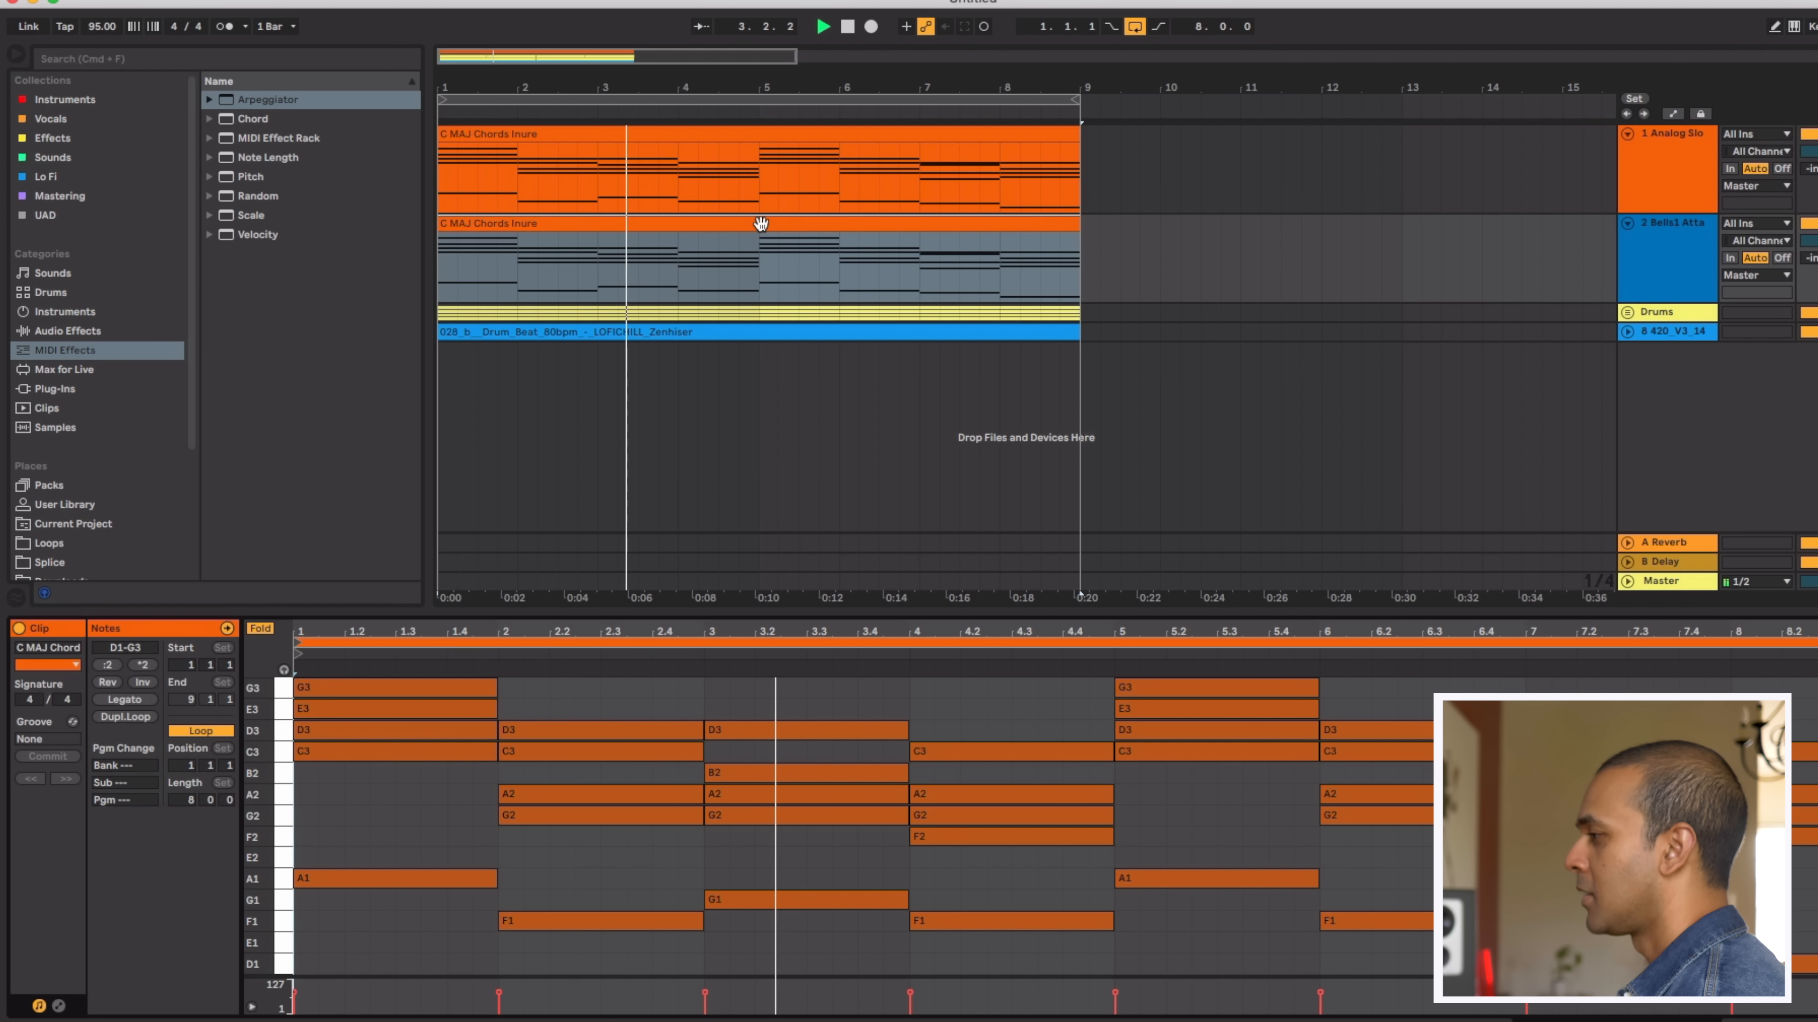
key(space)
click(916, 704)
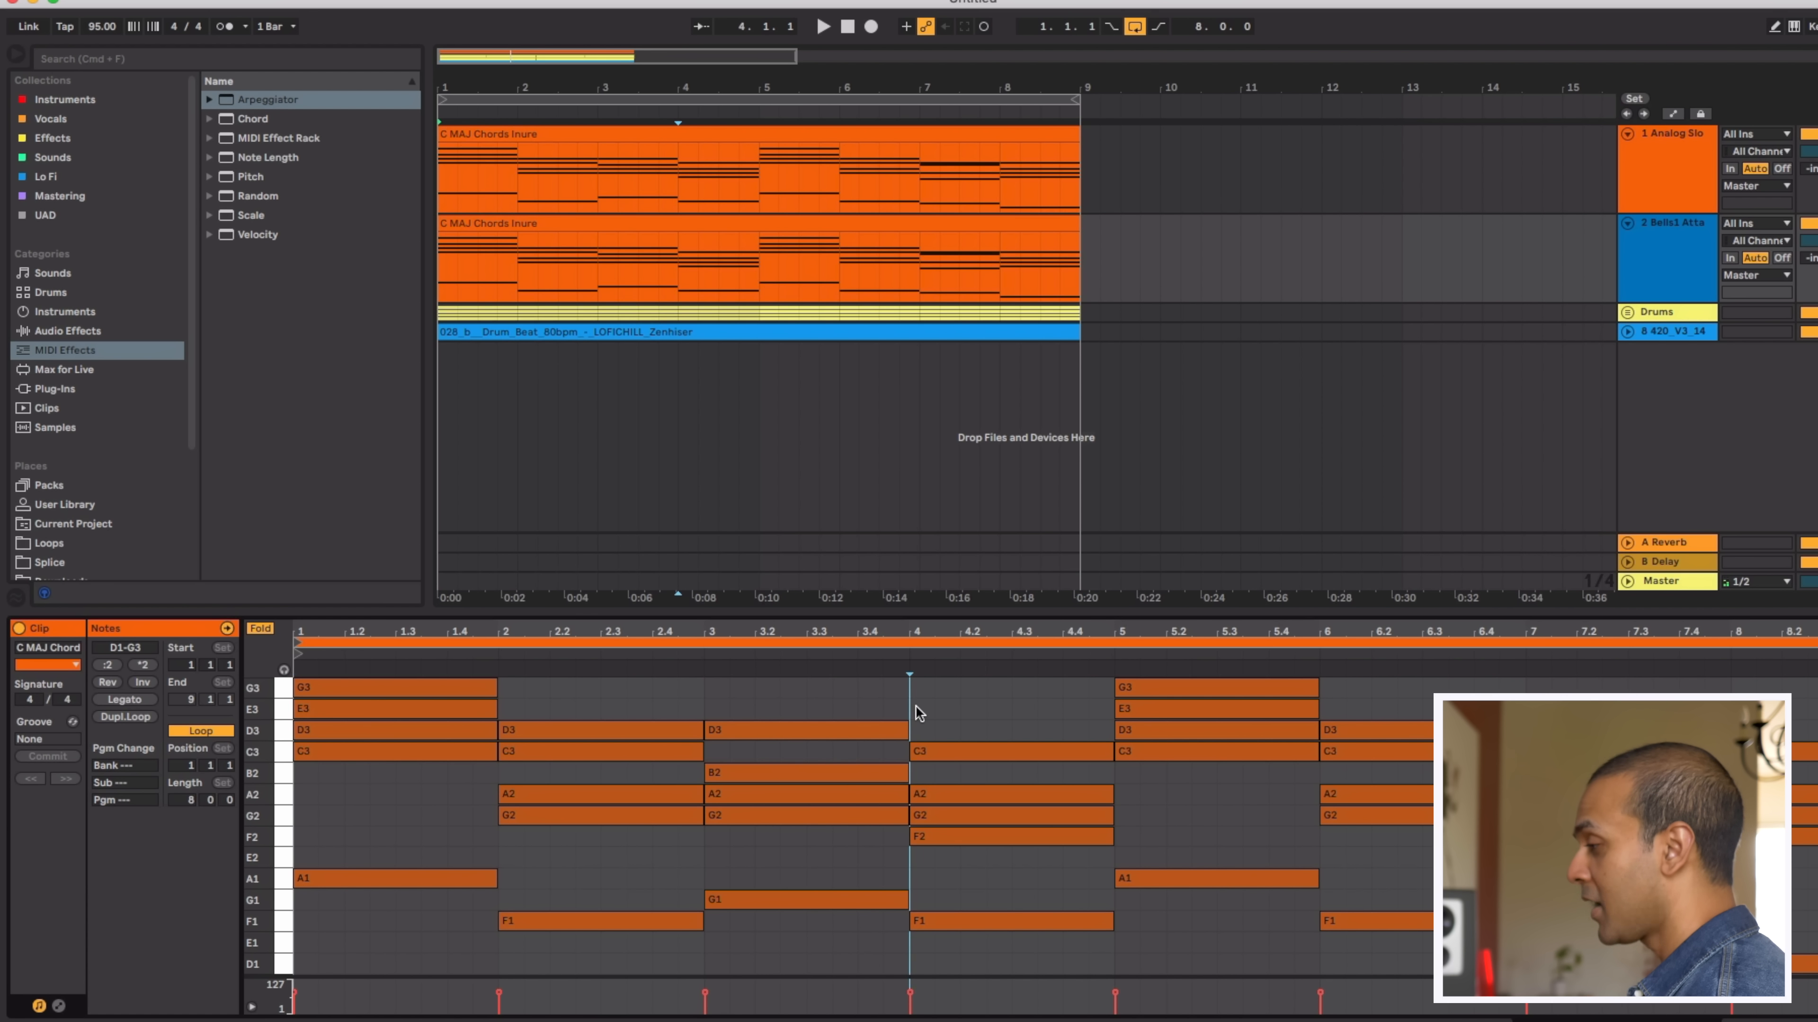
key(super+a)
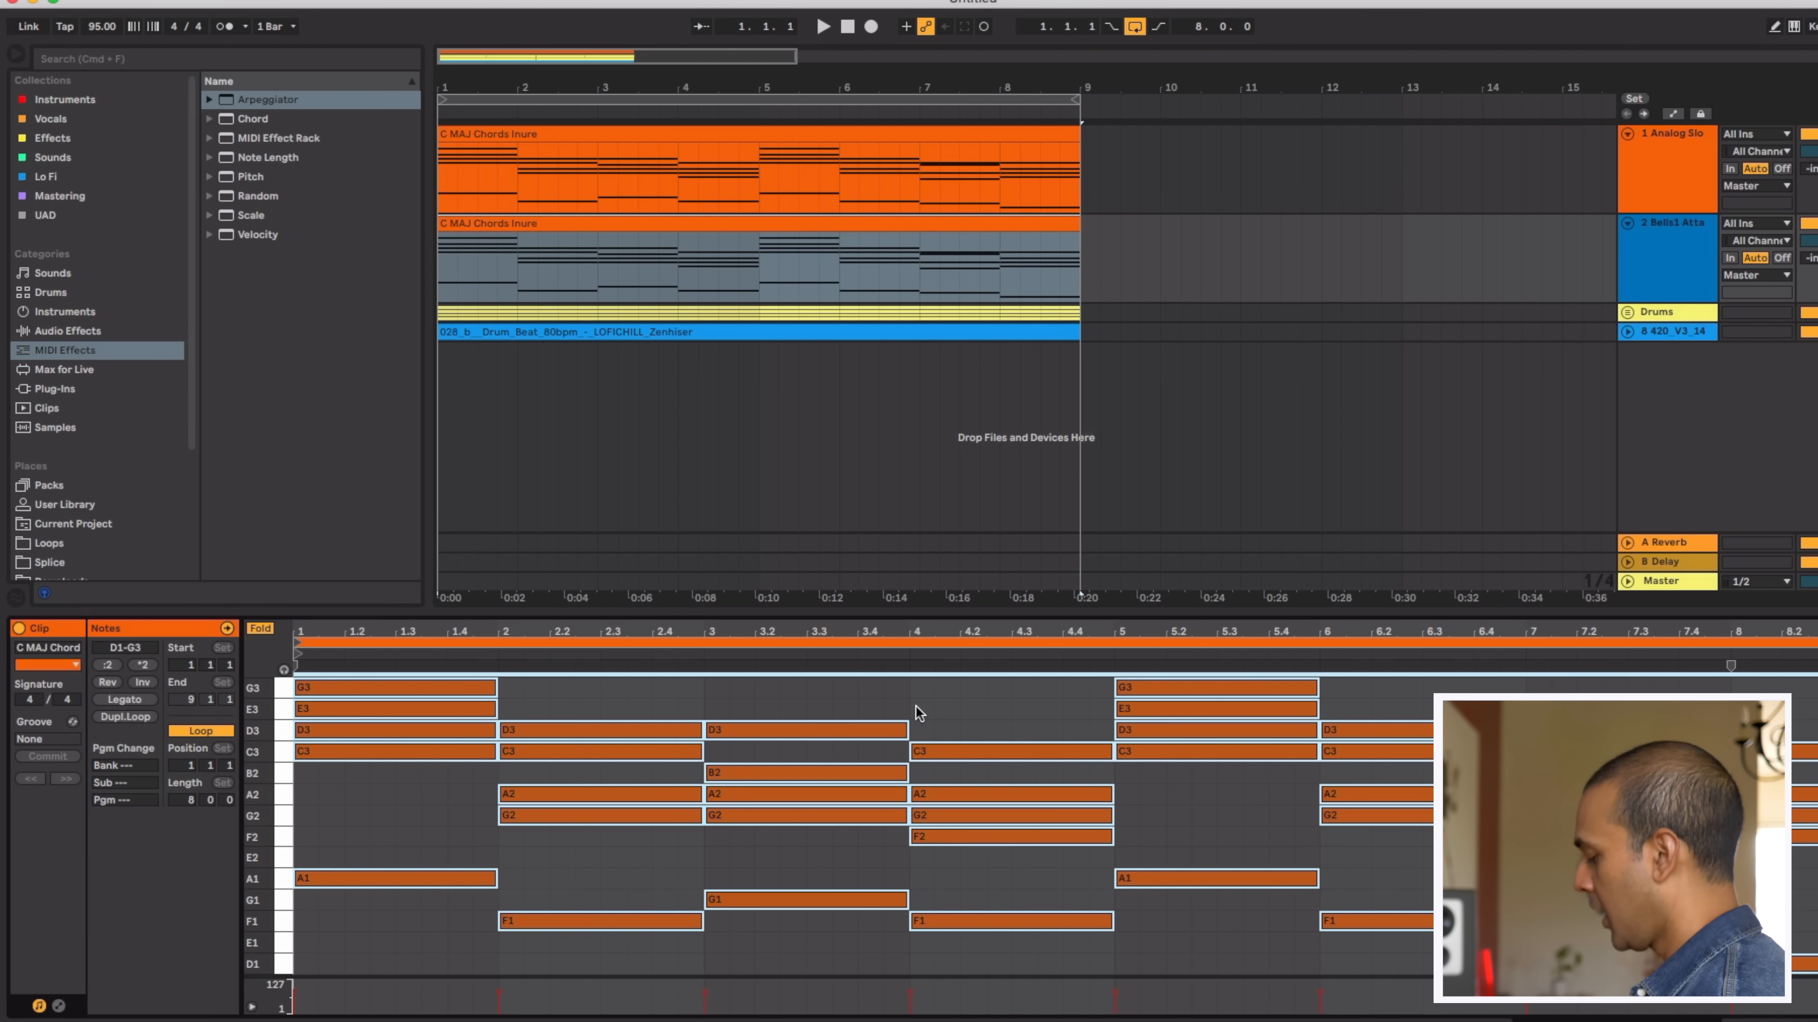
key(shift+Up)
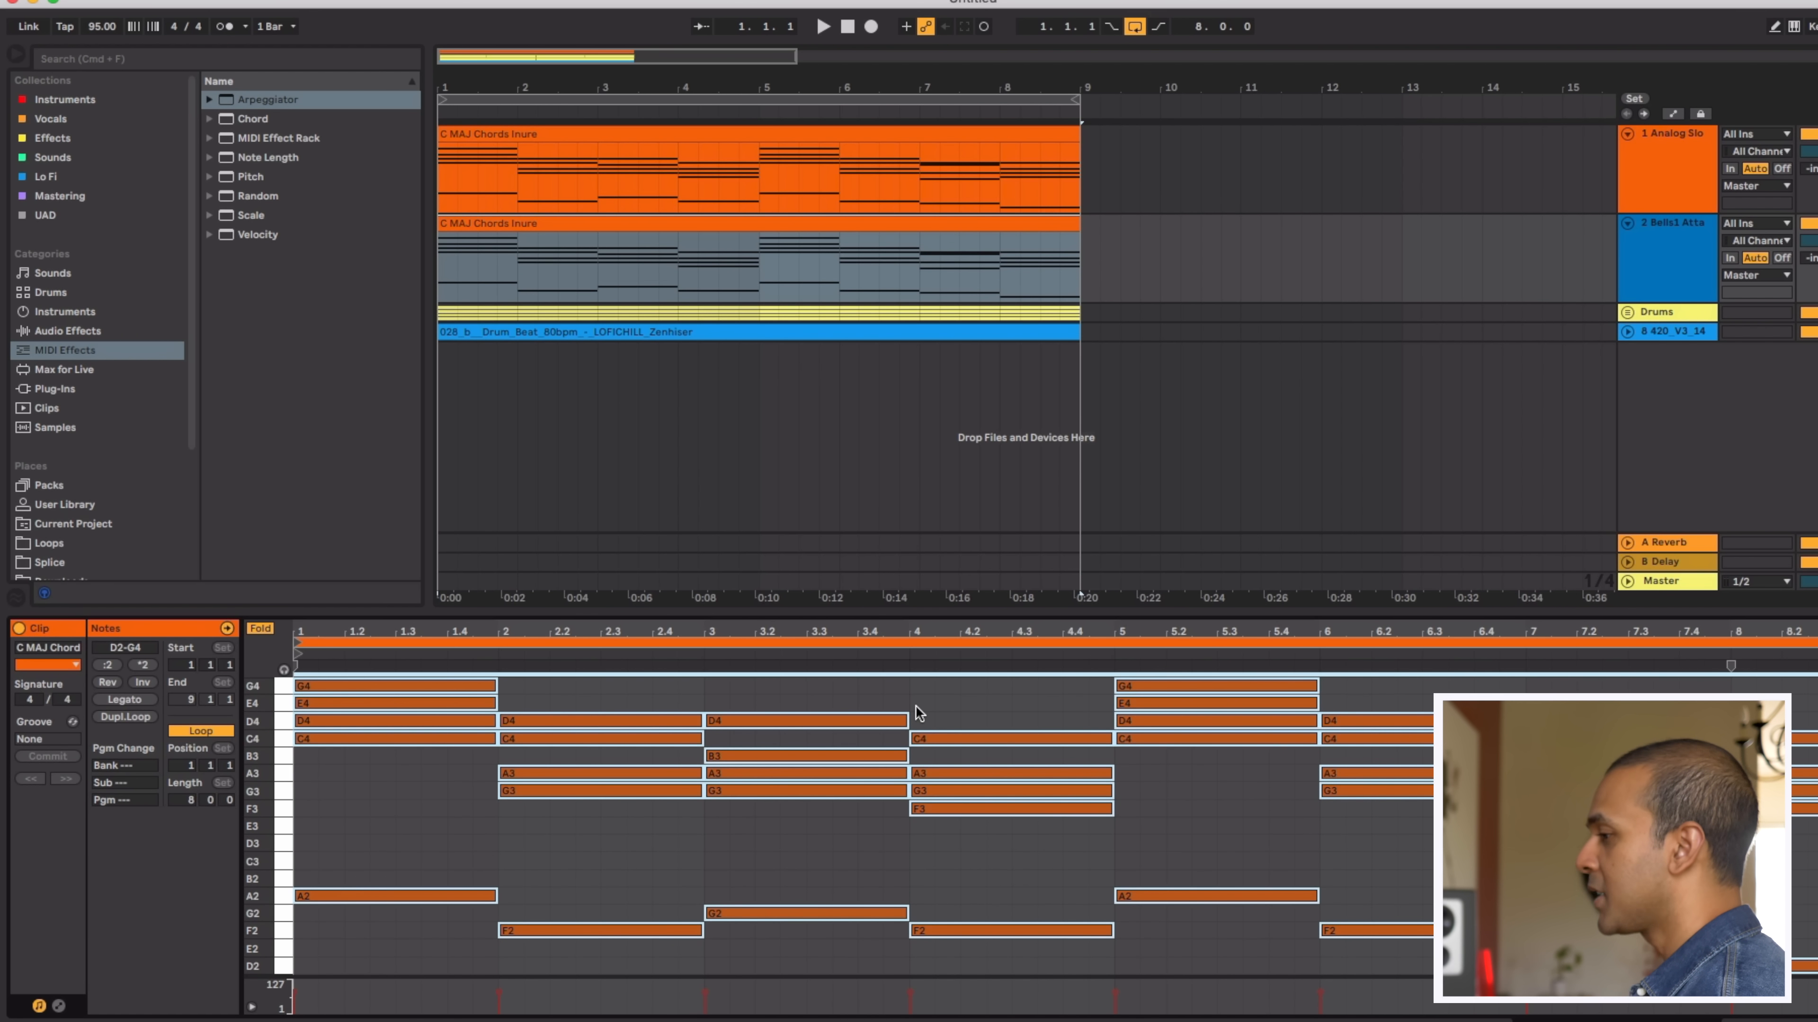
key(space)
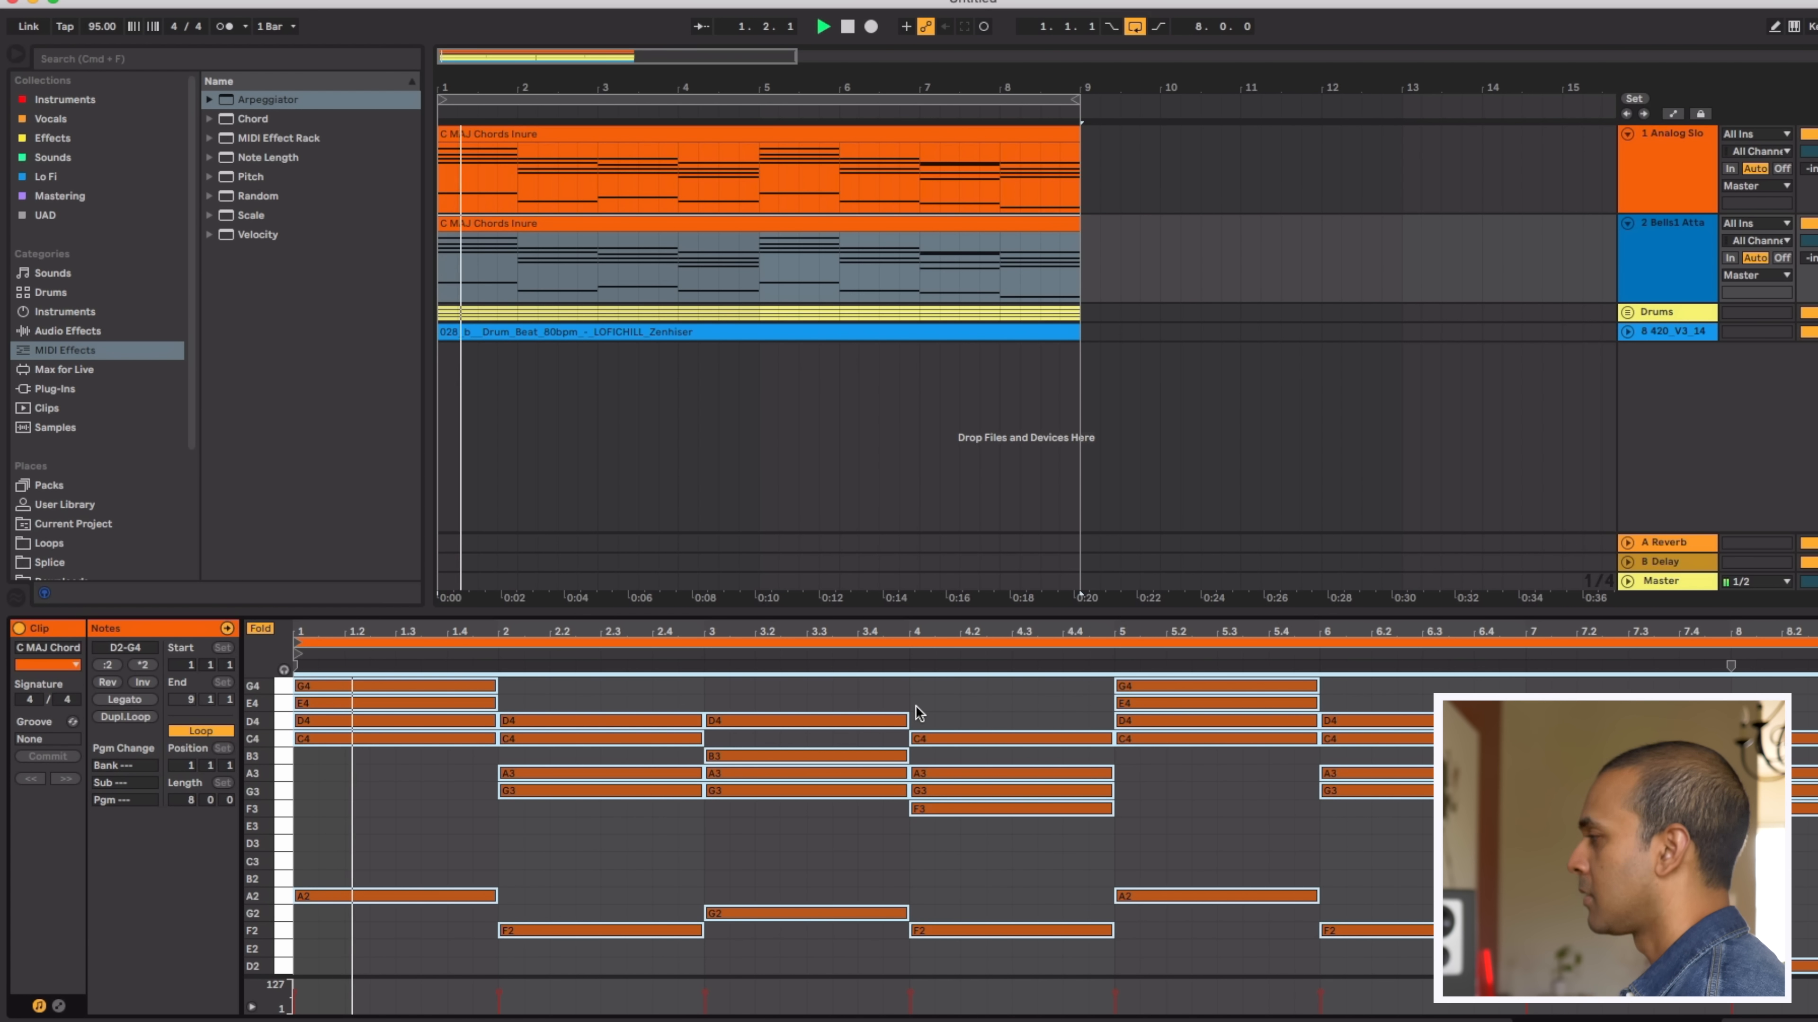
Lower the bells track's volume and set the Arpeggiator's style to Pinky Up
drag(1811, 242, 1810, 260)
key(shift+Tab)
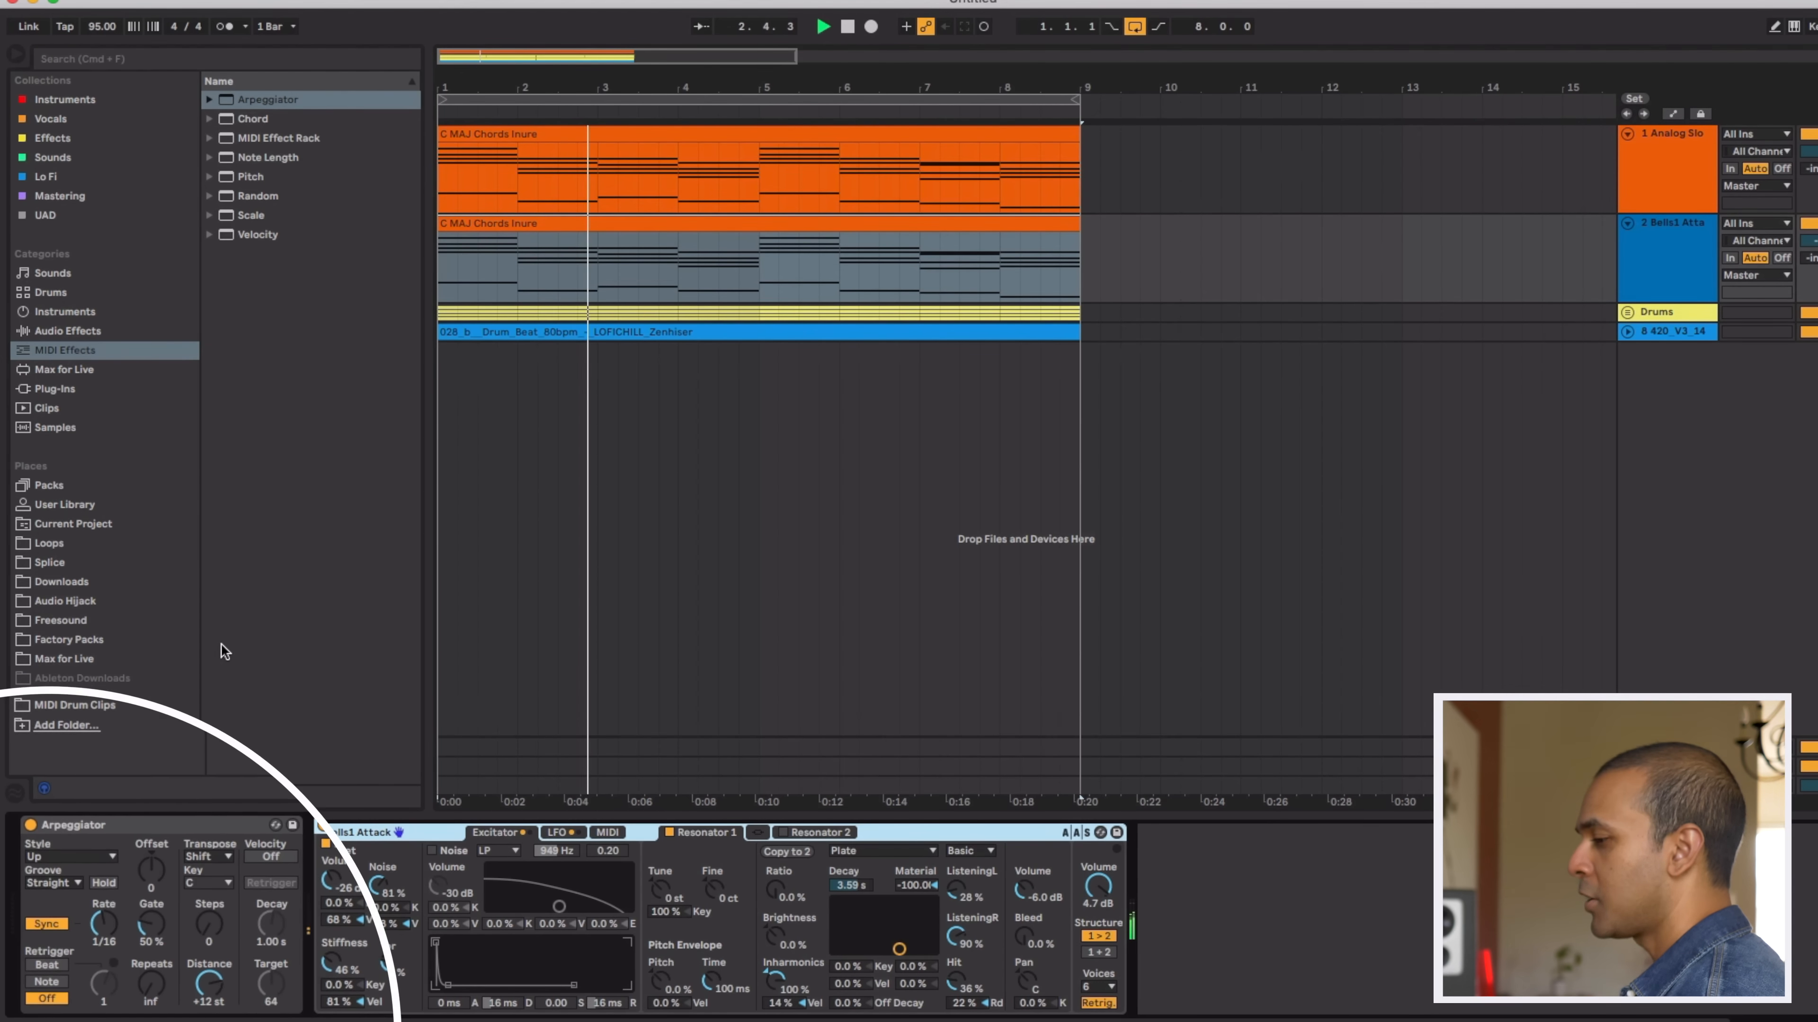
click(81, 811)
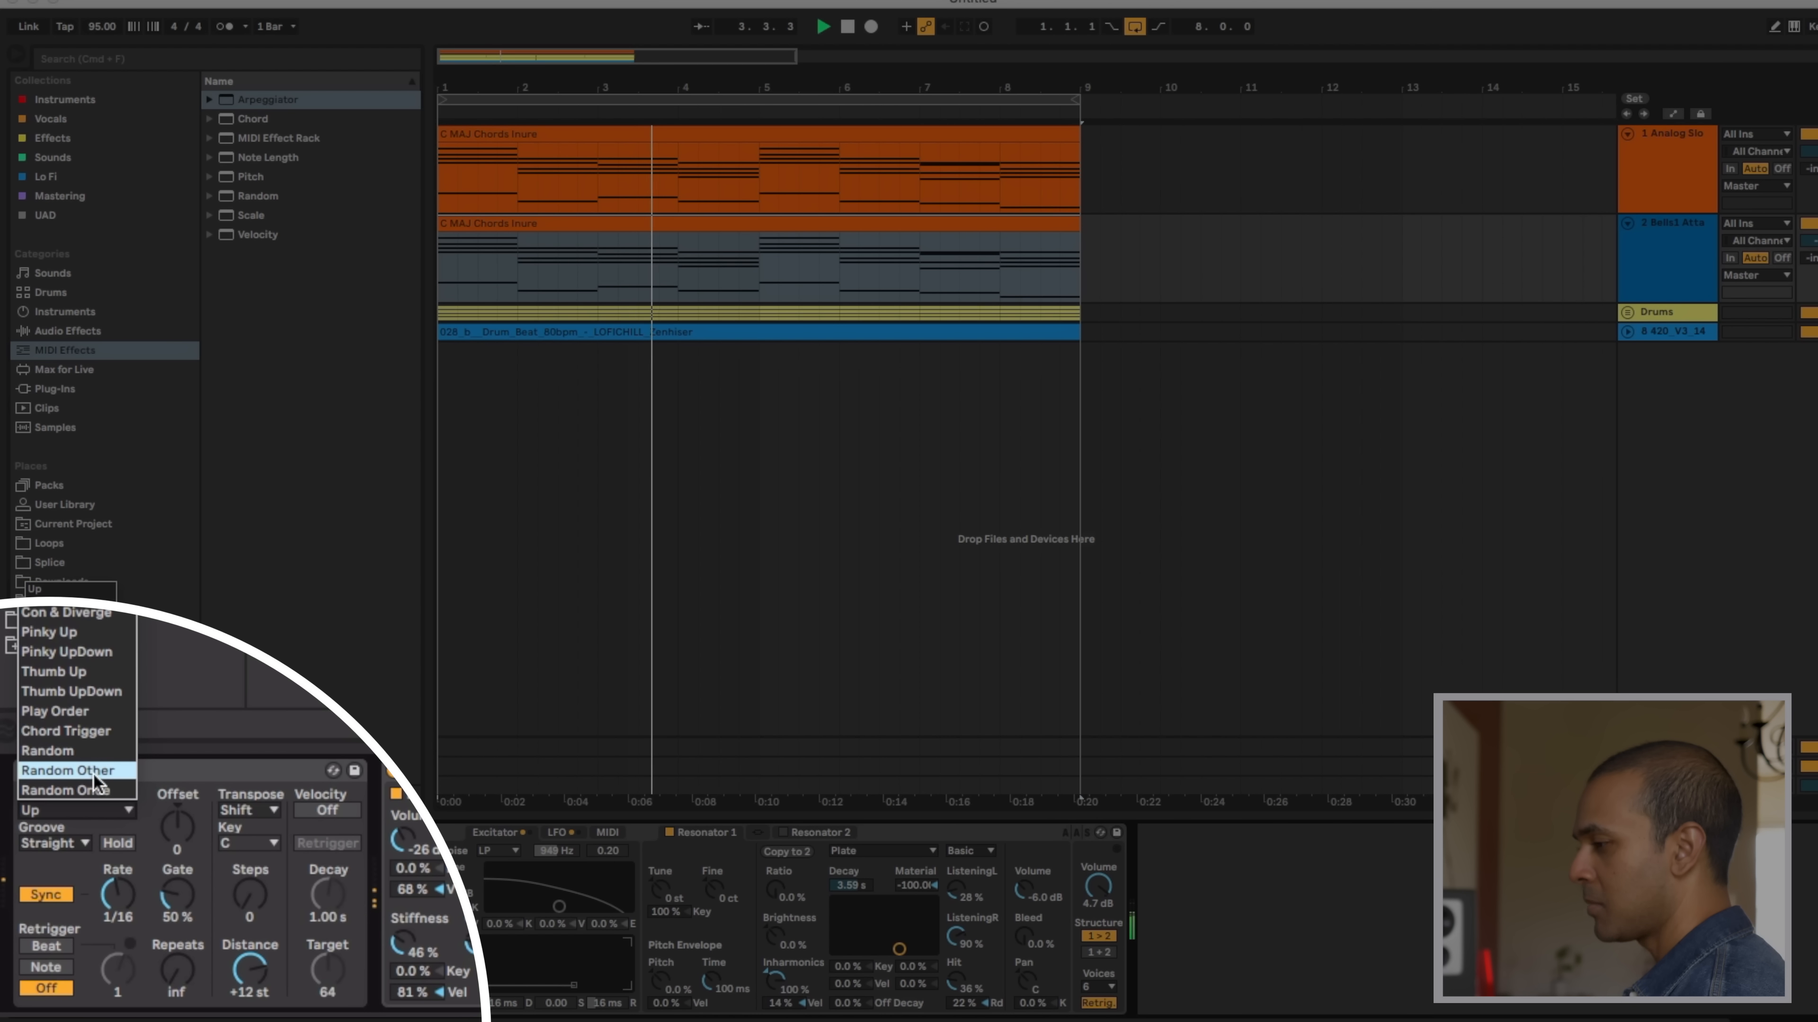
click(101, 630)
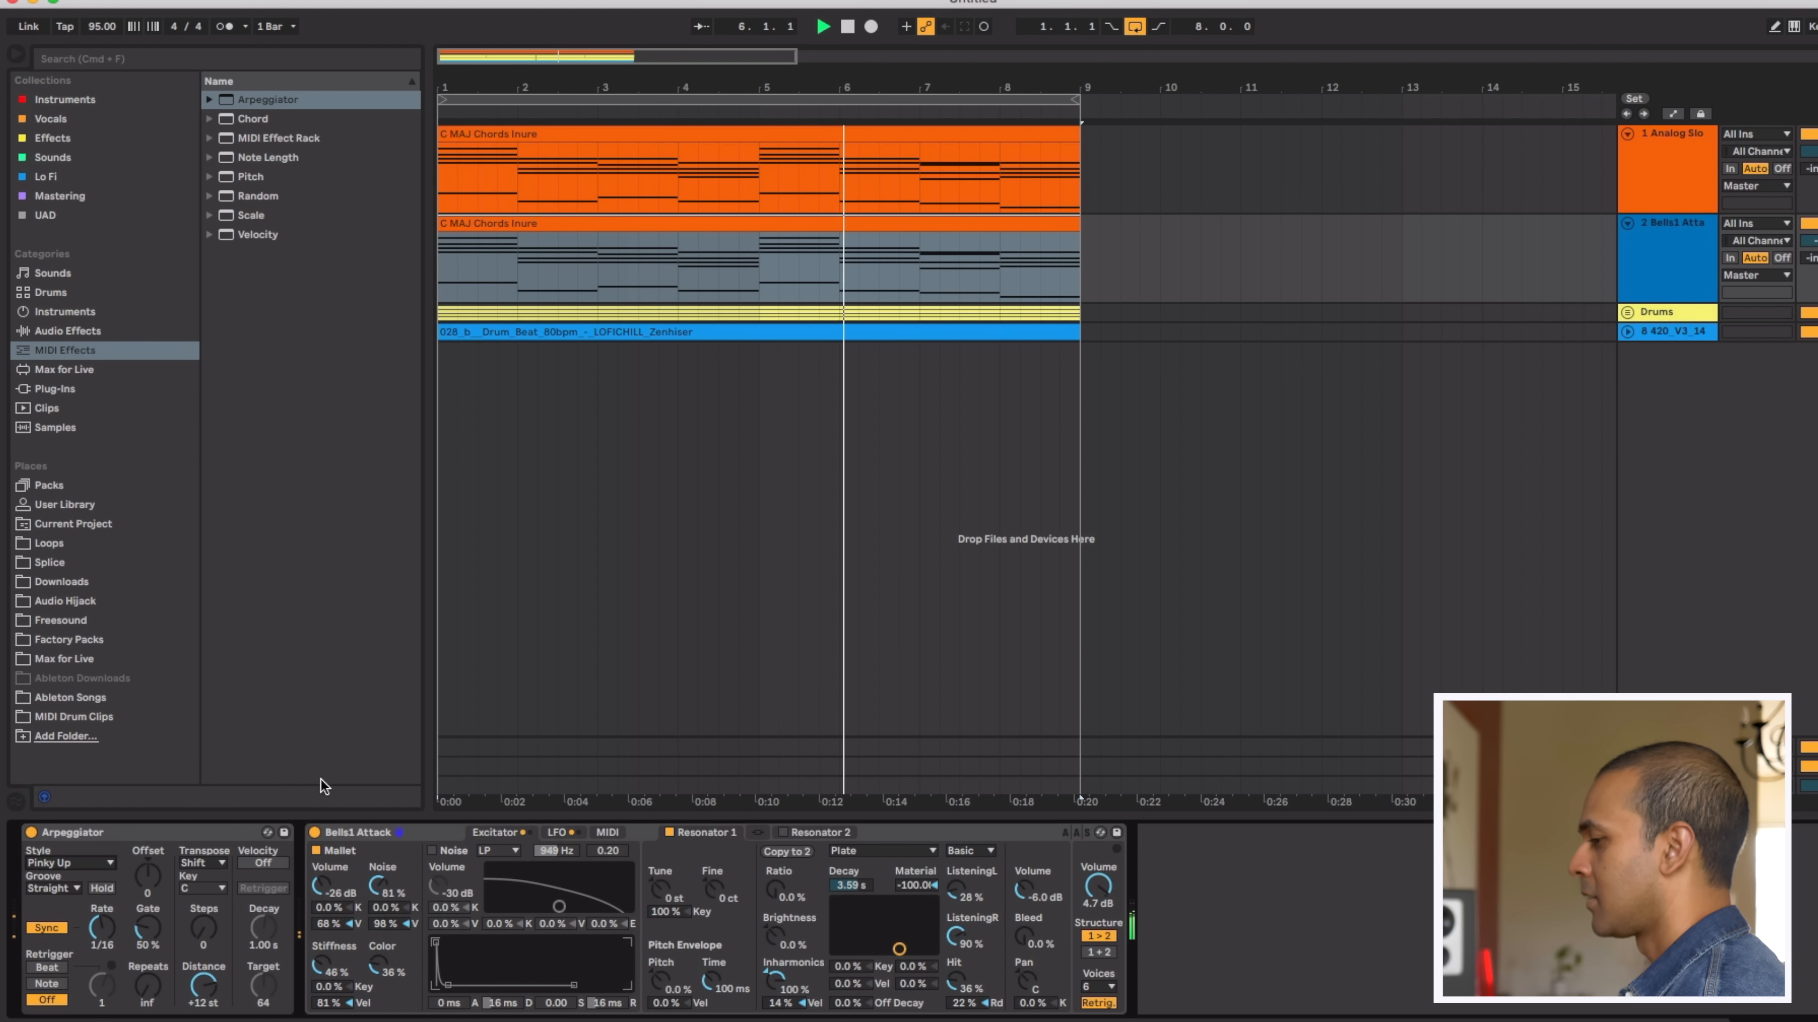
click(215, 831)
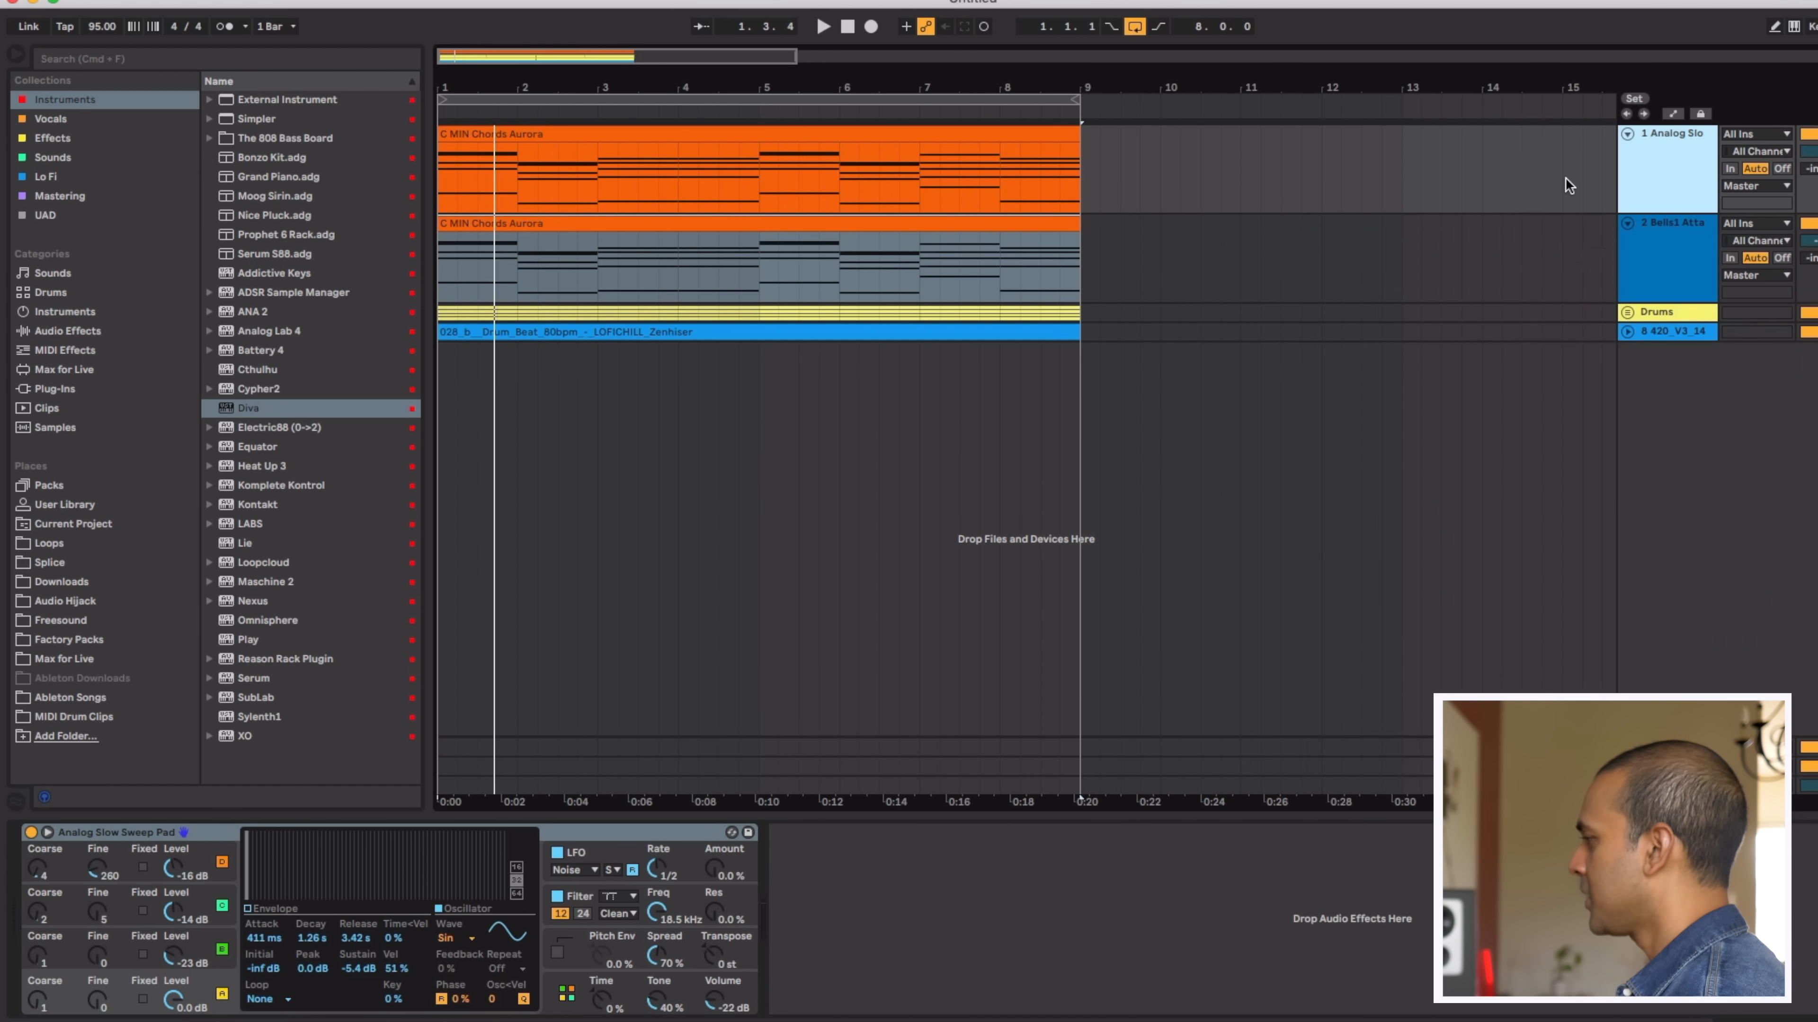
Insert a new MIDI track below the bells track and place the C MIN Melody Aurora MIDI file on it at bar 1
click(1653, 287)
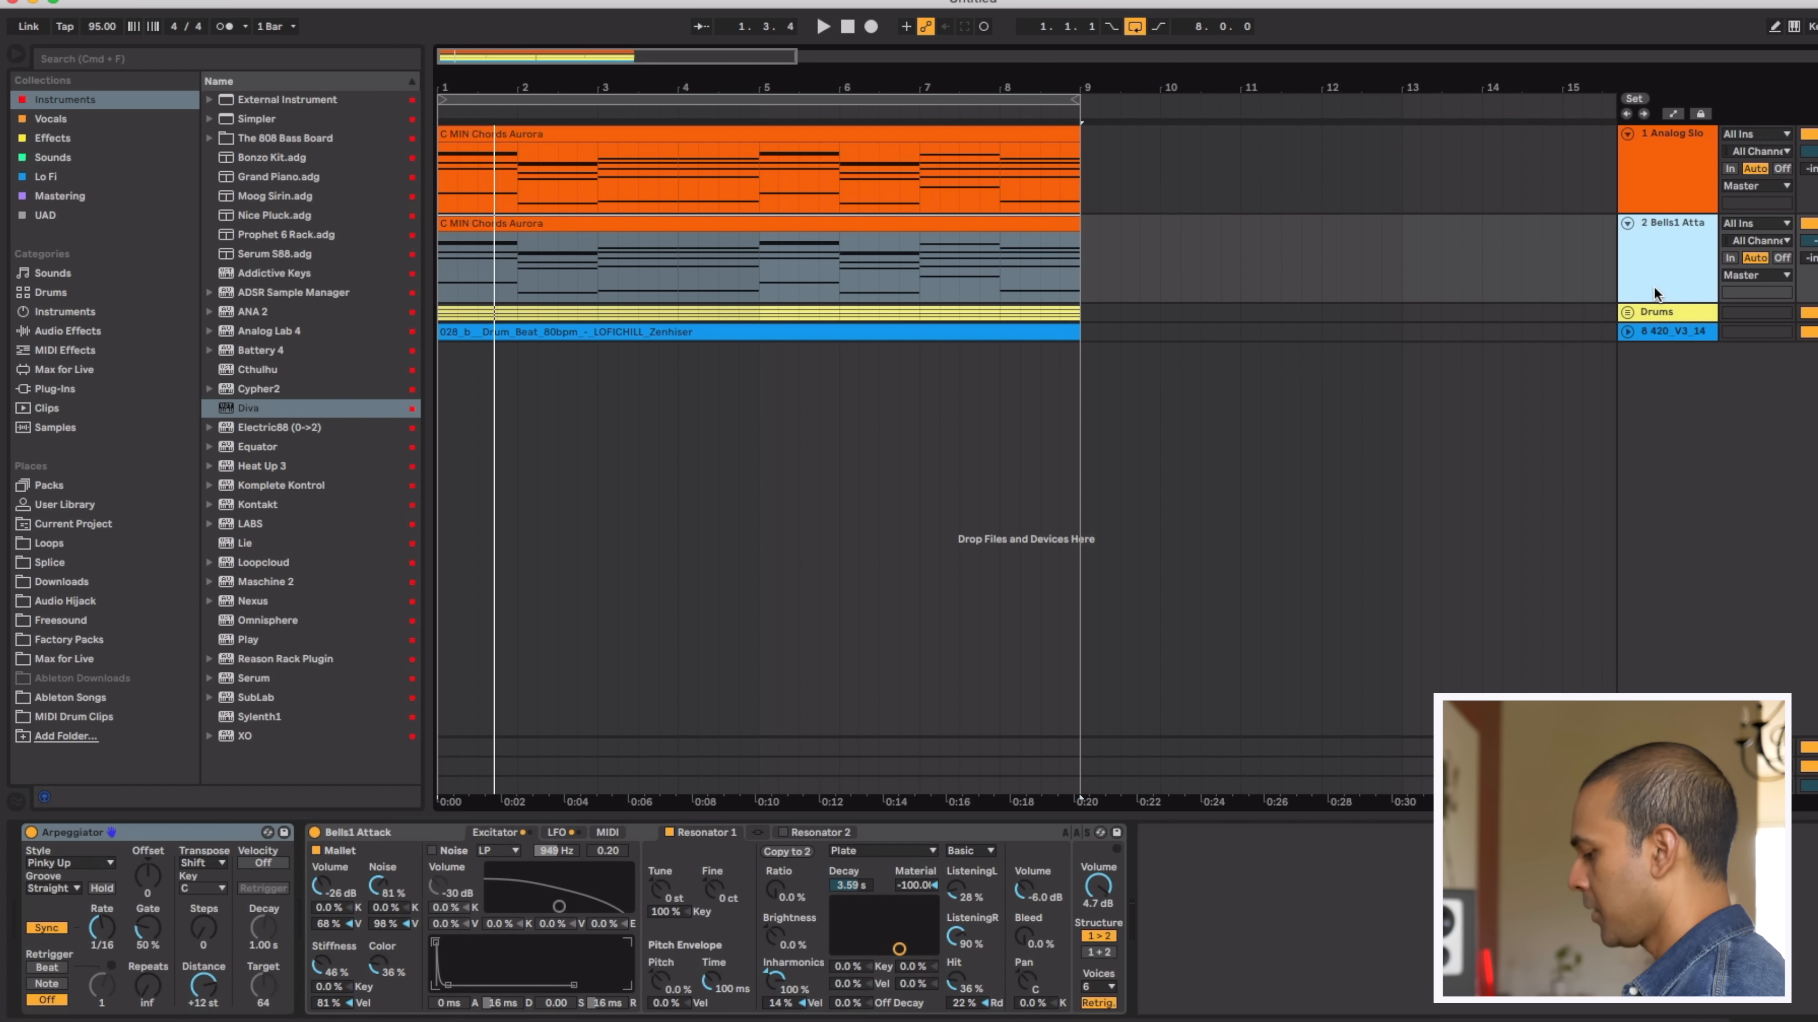
key(super+shift+t)
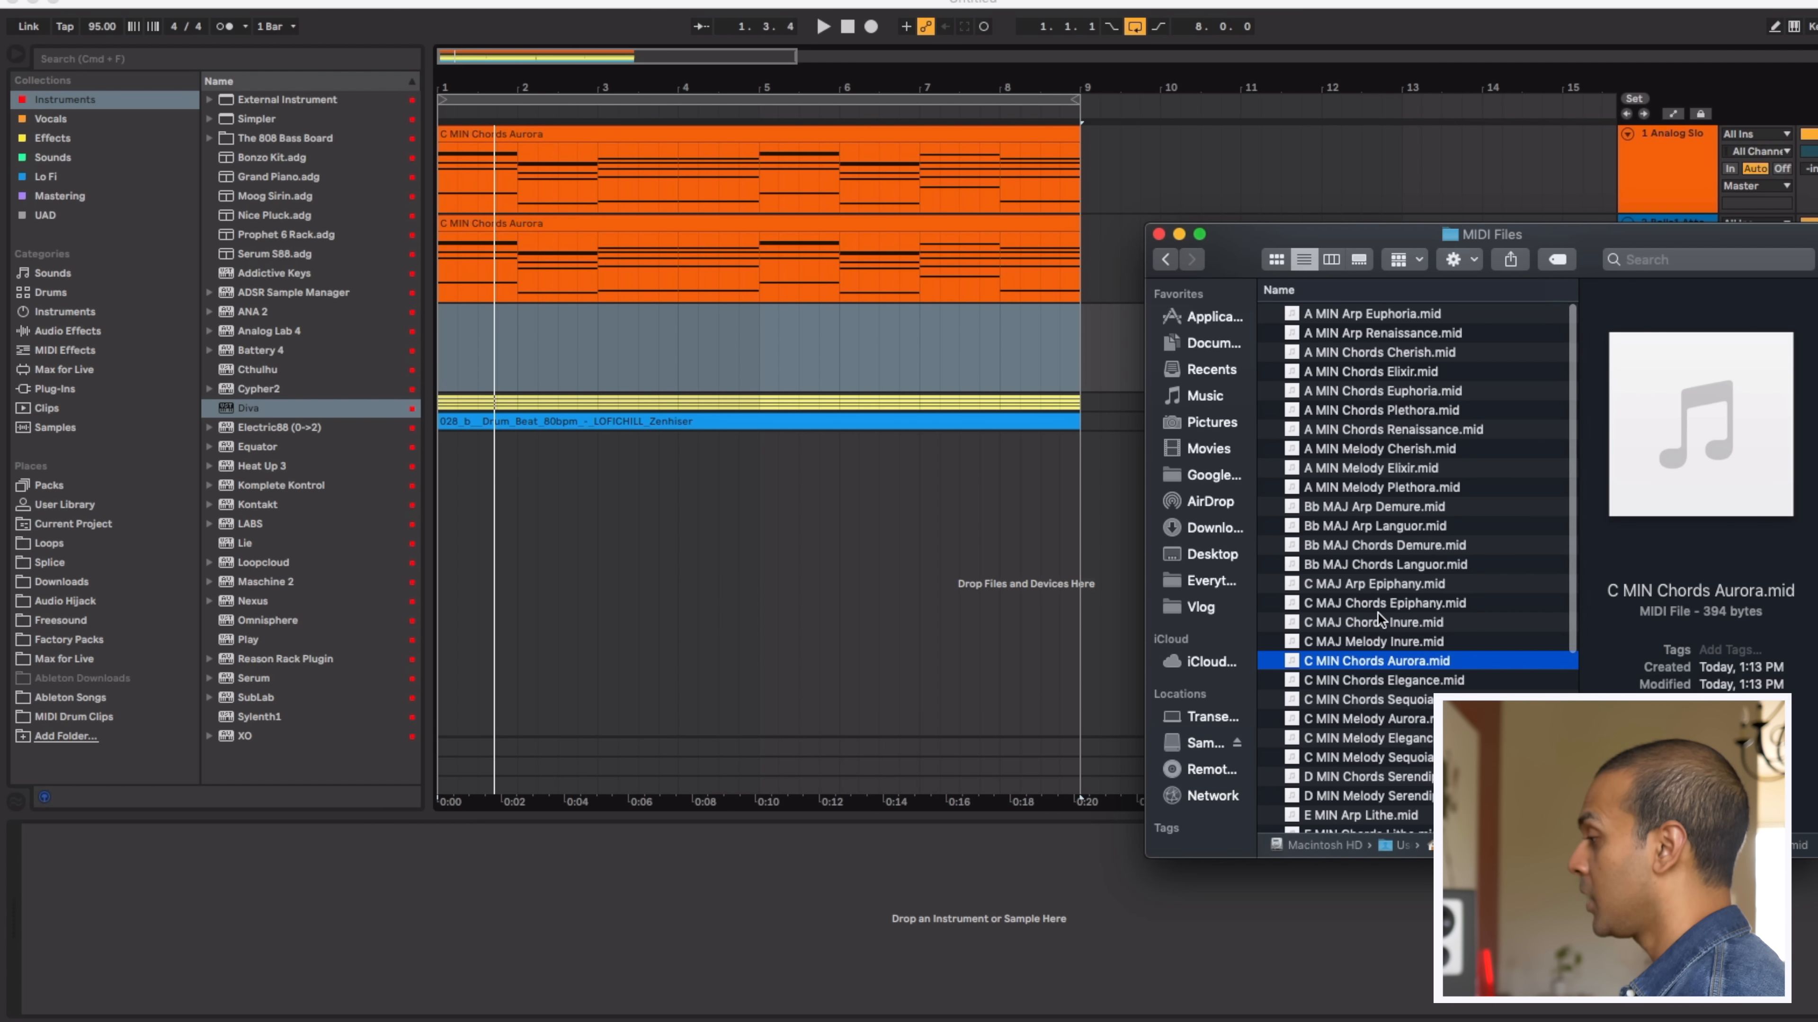
scroll(1377, 612, down, 1)
click(1288, 711)
drag(1288, 707, 460, 385)
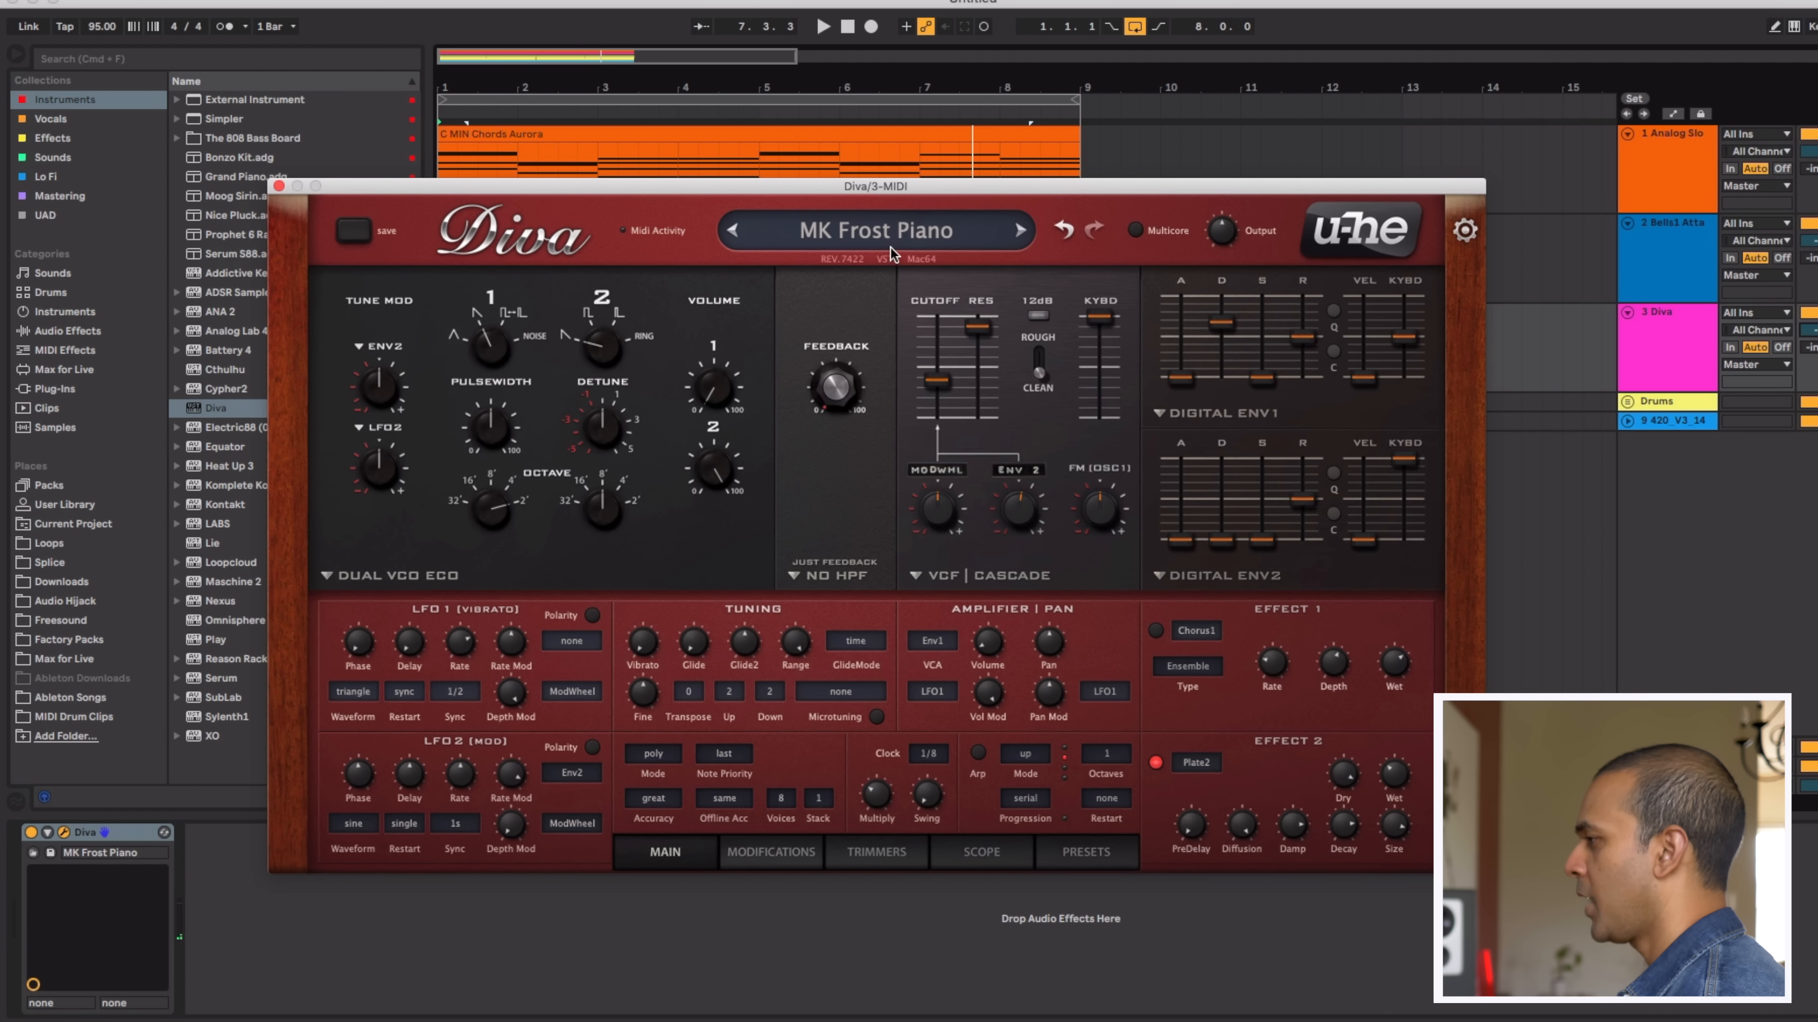
Audition the melody clip through Diva's MK Frost Piano sound with its notes in view, and close the plug-in window
drag(819, 192, 1178, 410)
click(597, 313)
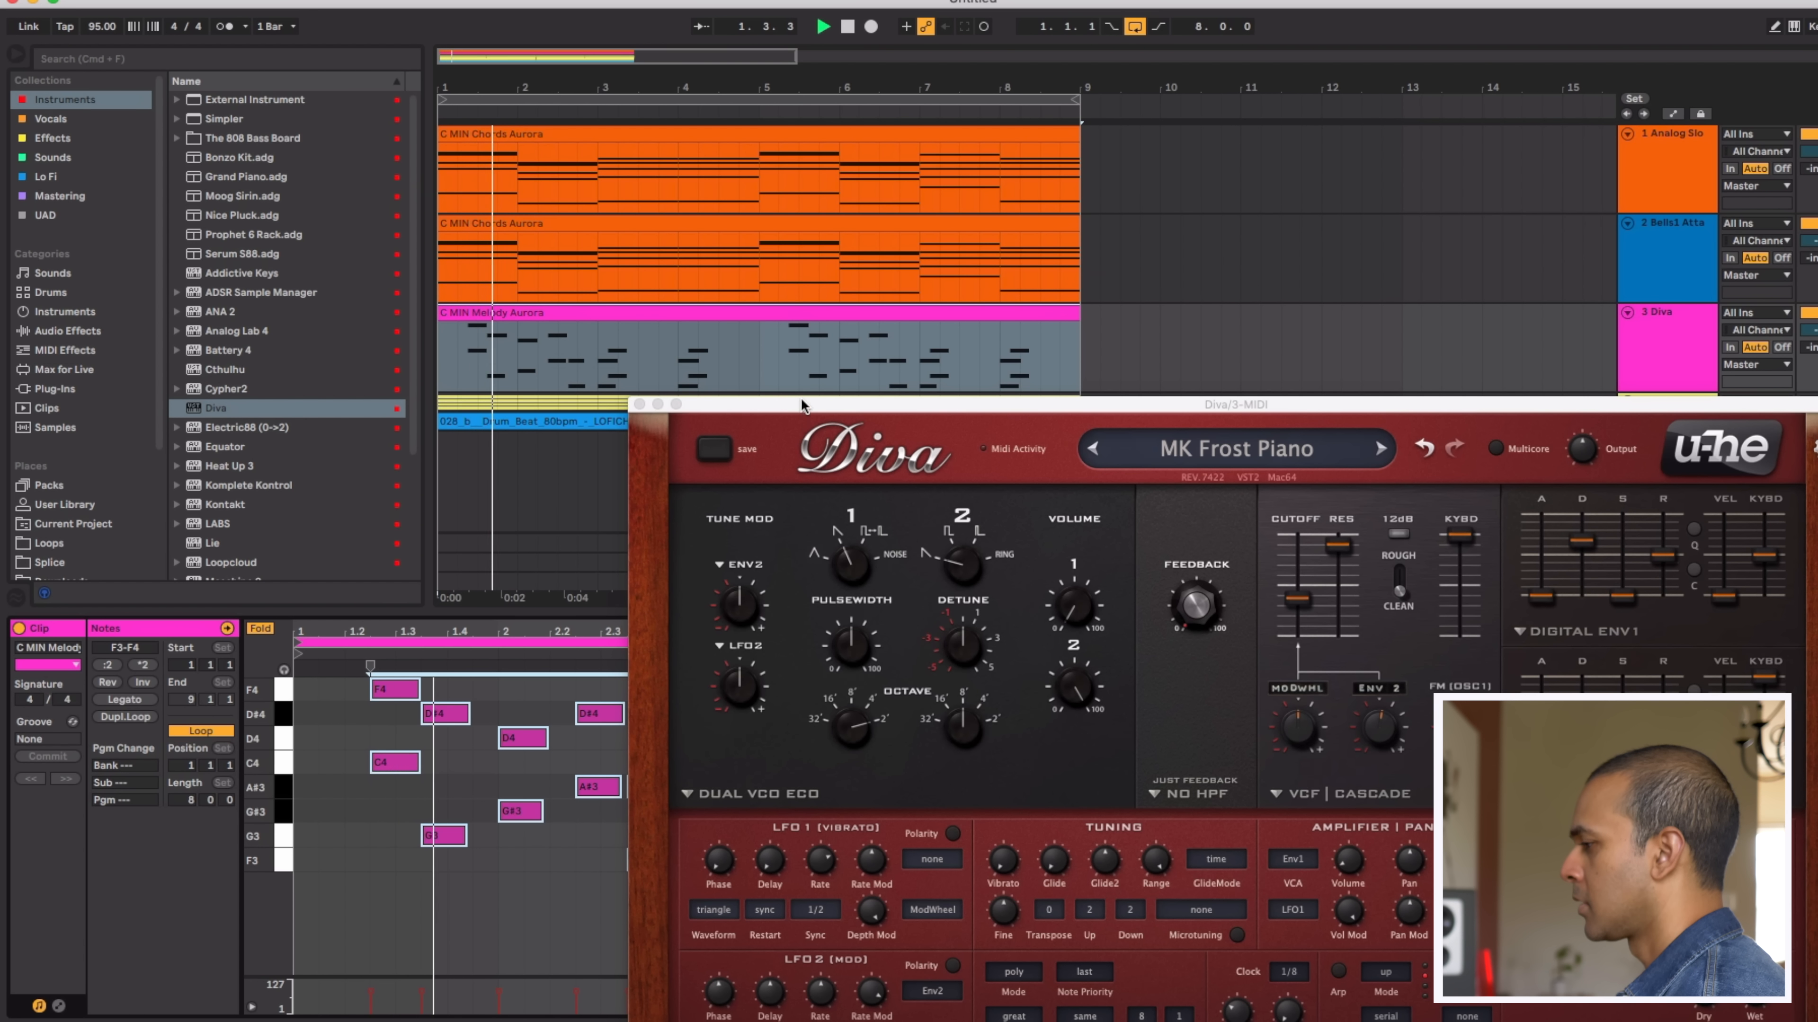
drag(805, 414, 998, 65)
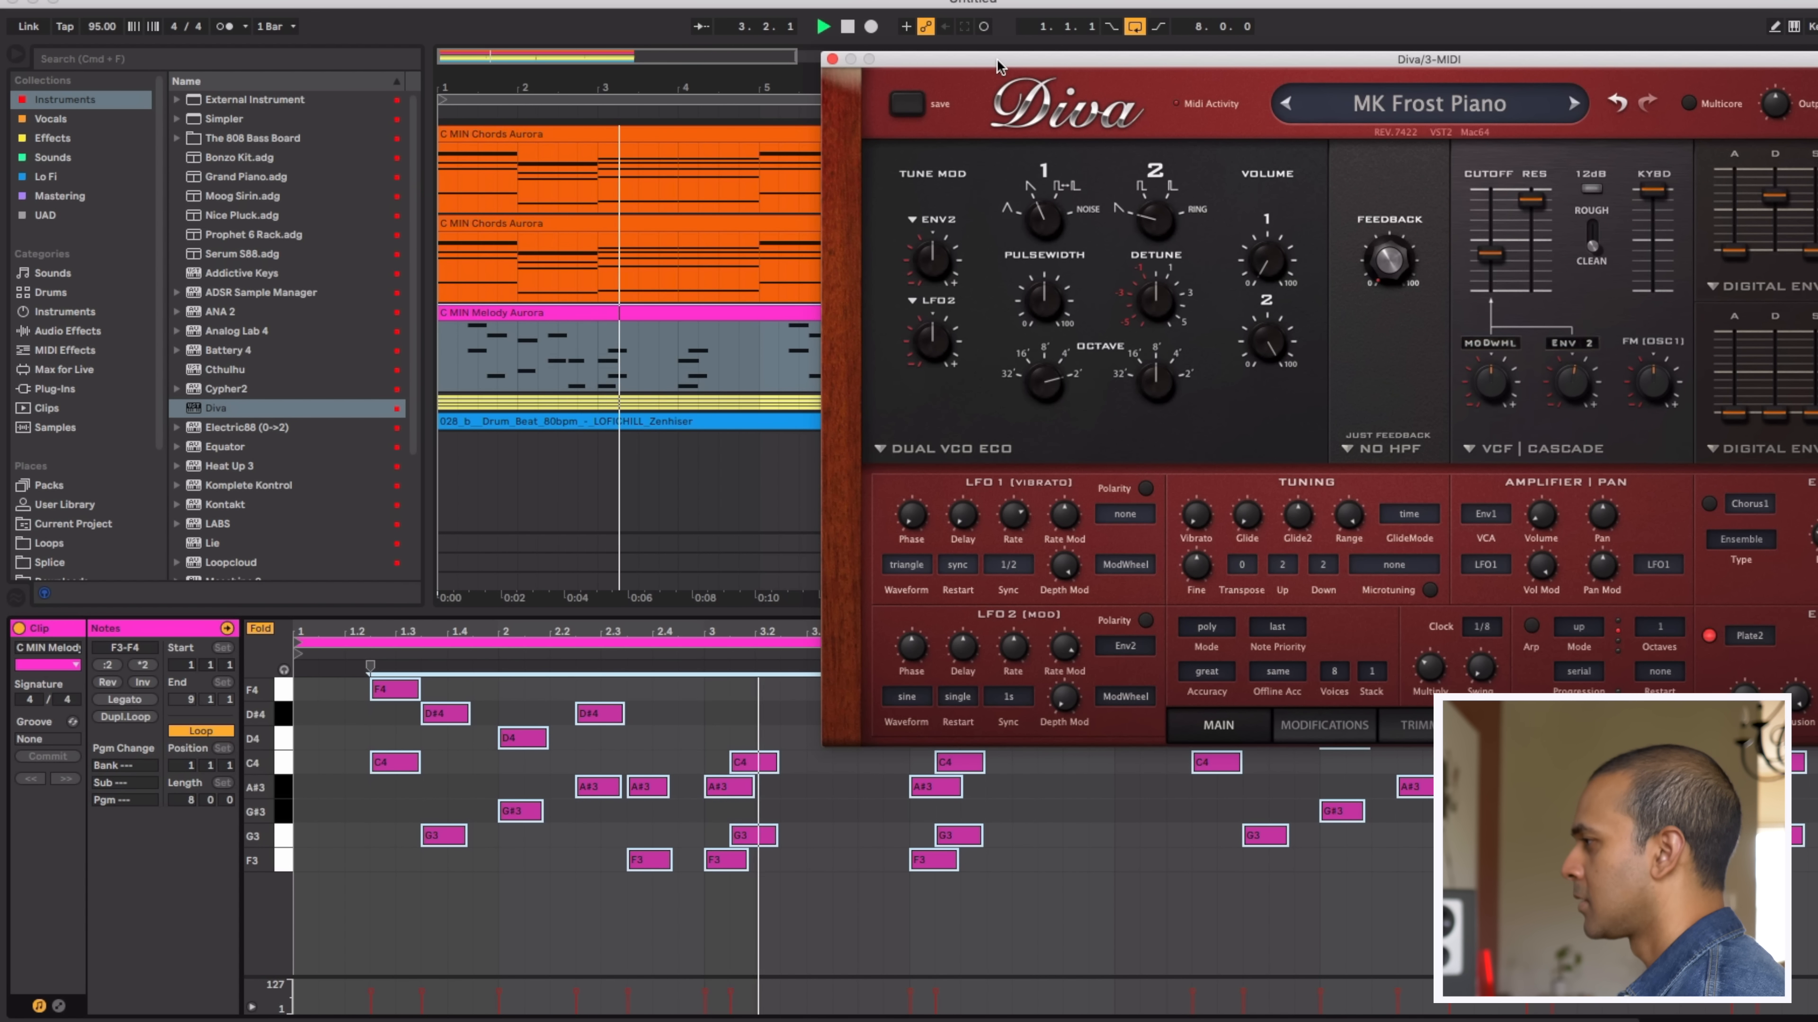
click(832, 60)
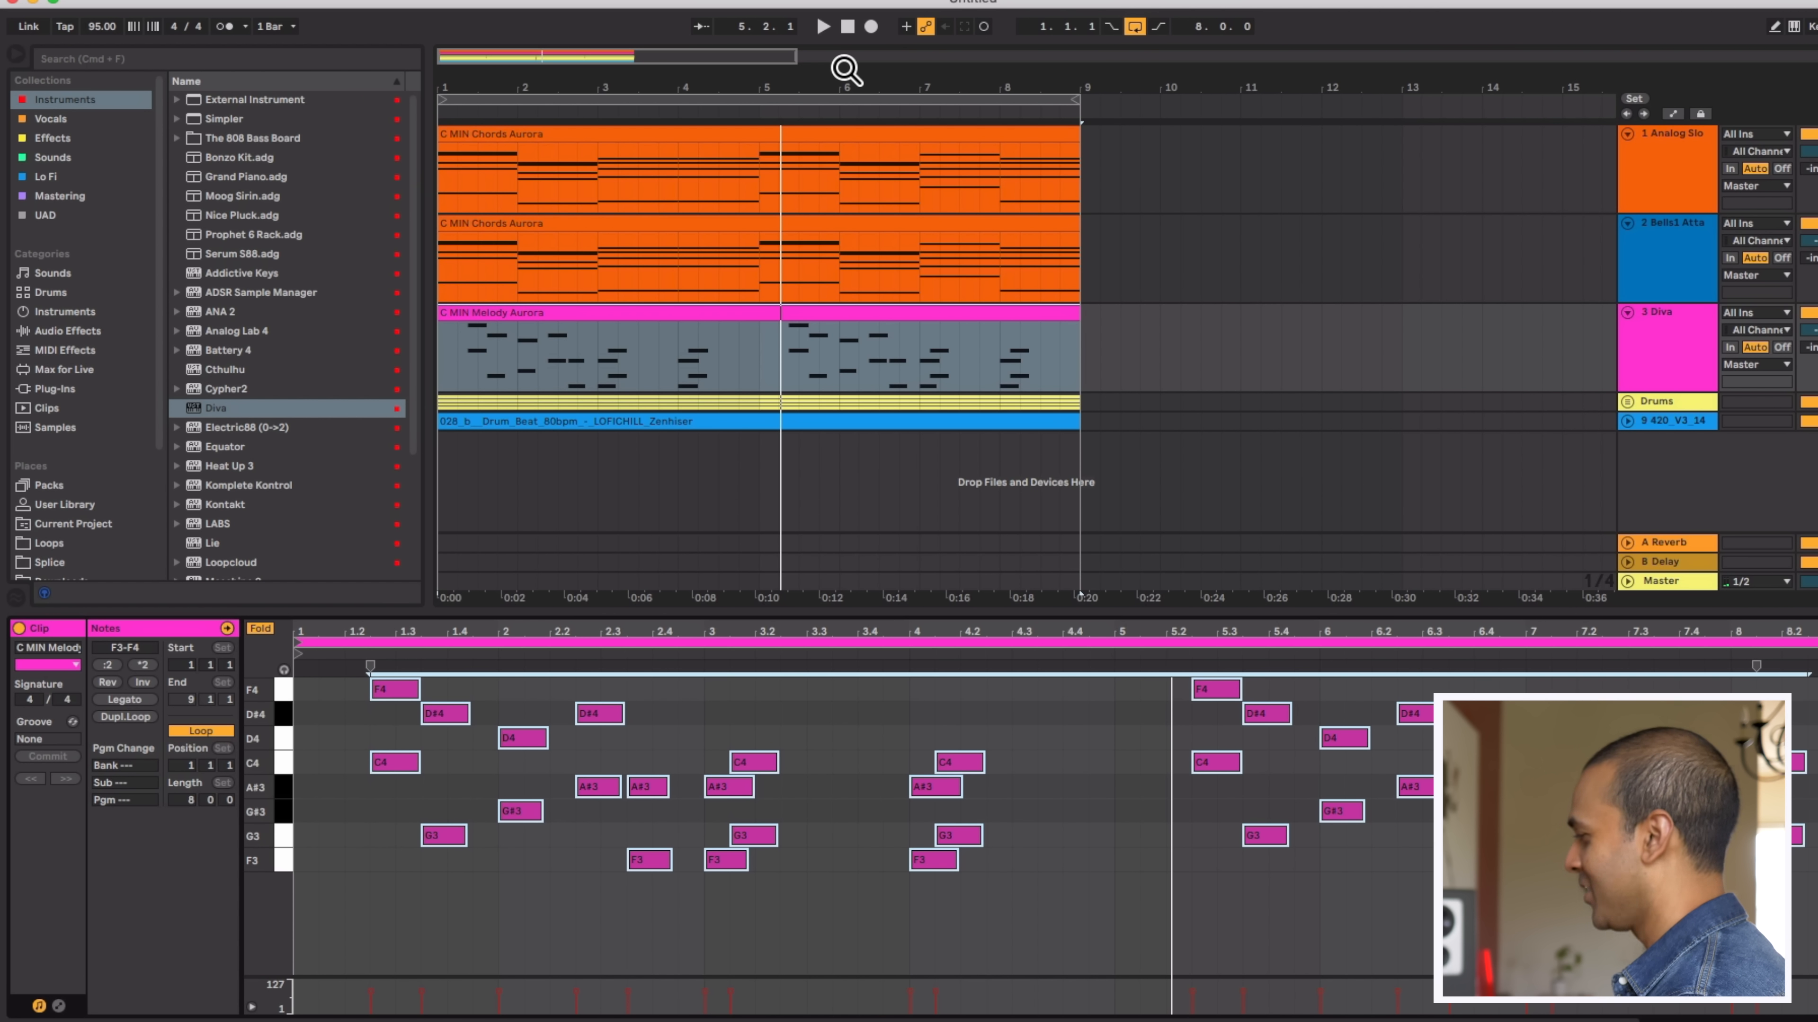
Add FIN-MICRO to the Analog Slow Sweep Pad track, set its mode to Gater Varispeed and start playback
click(530, 136)
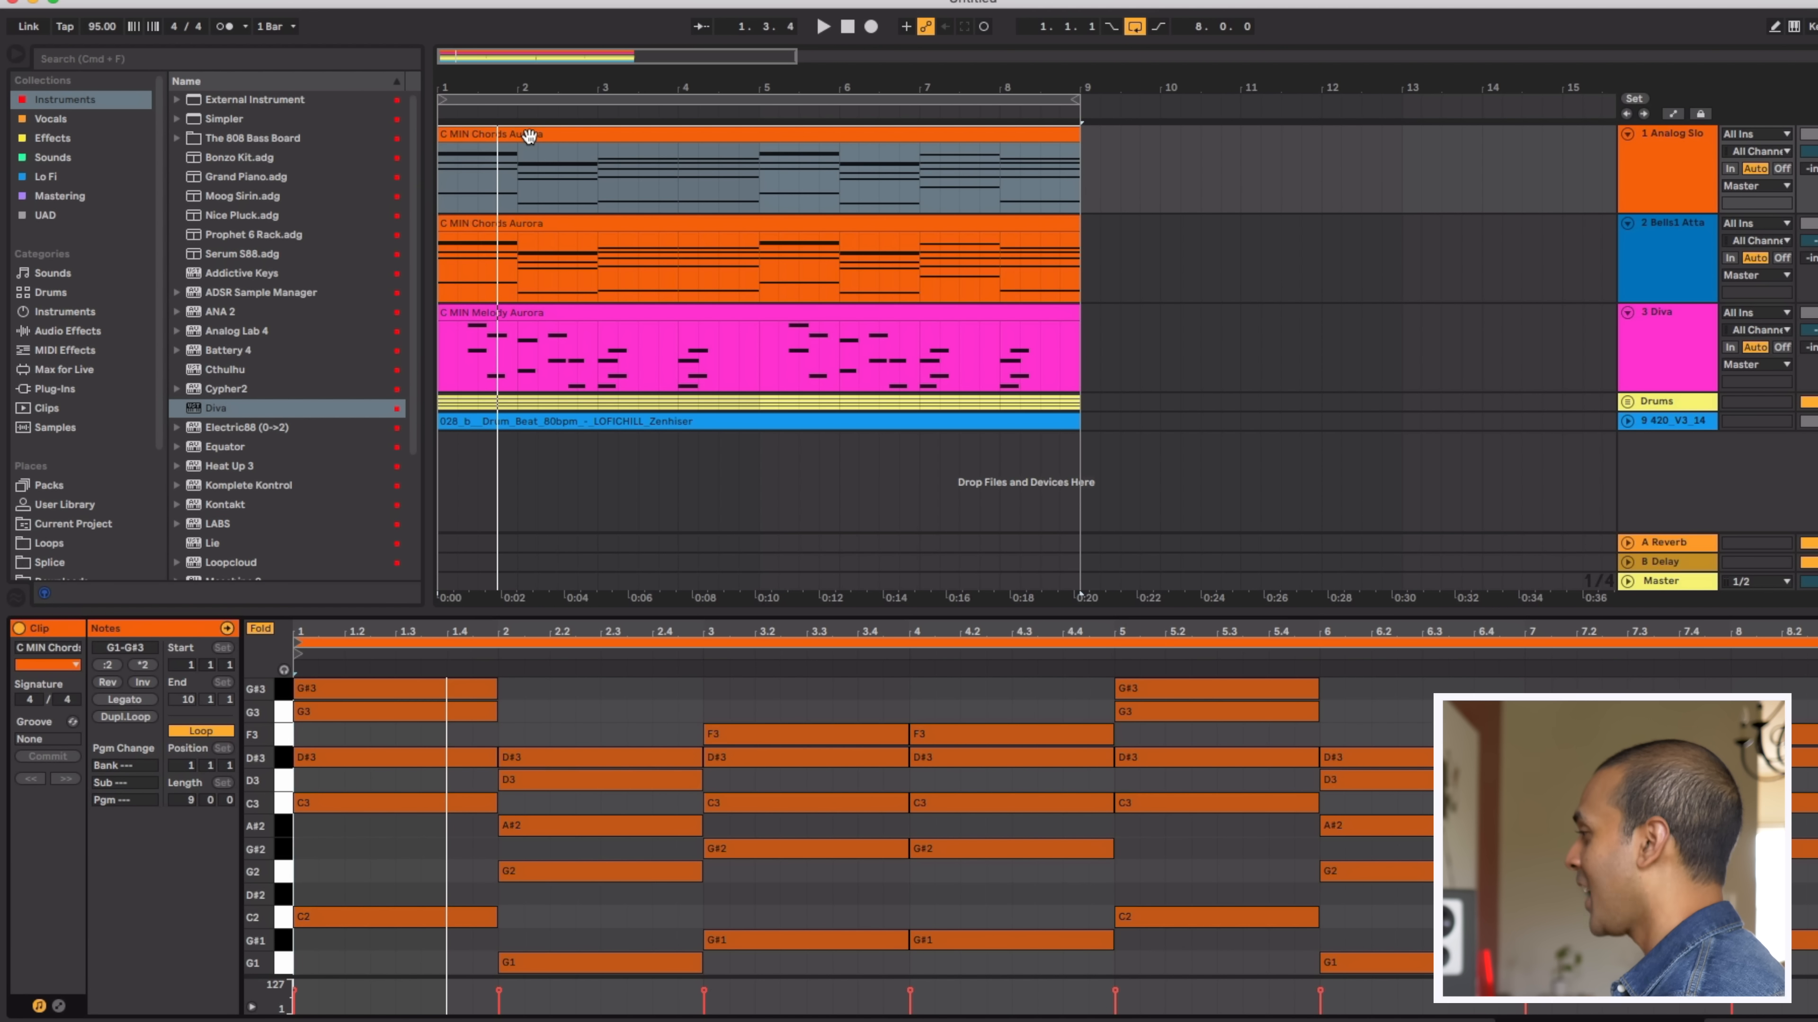
click(1622, 180)
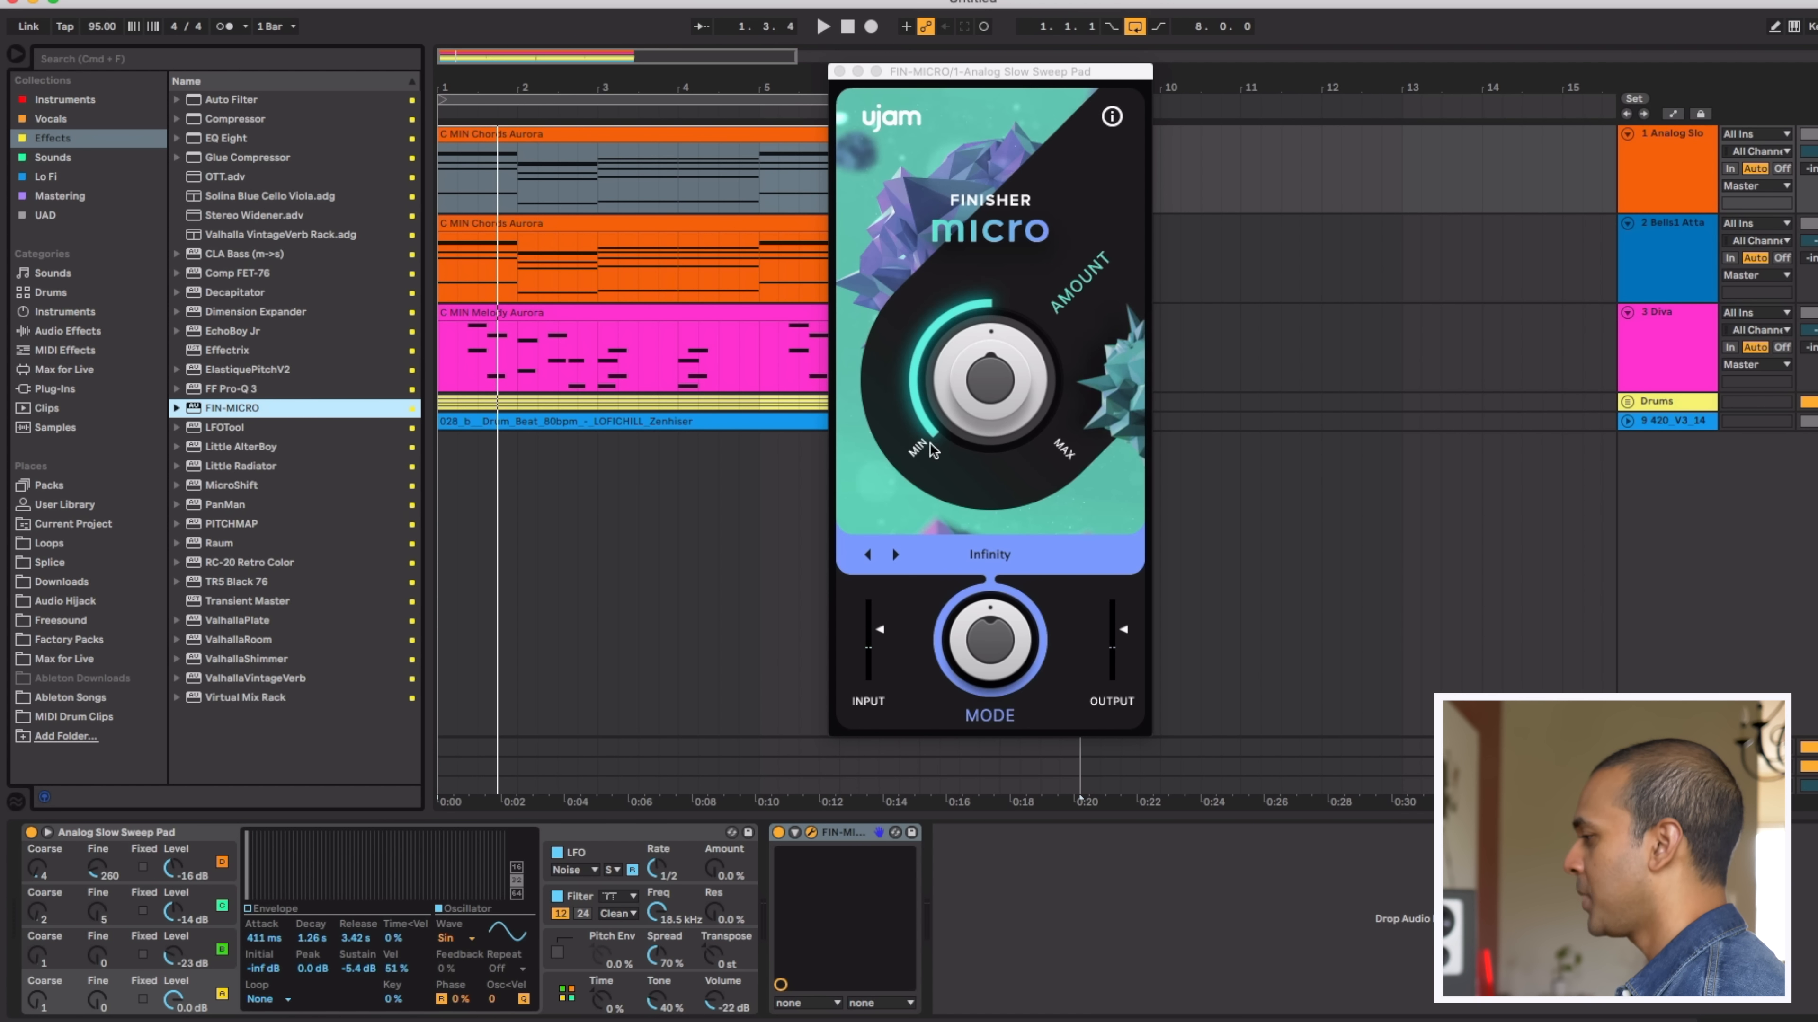
drag(982, 630, 995, 329)
key(space)
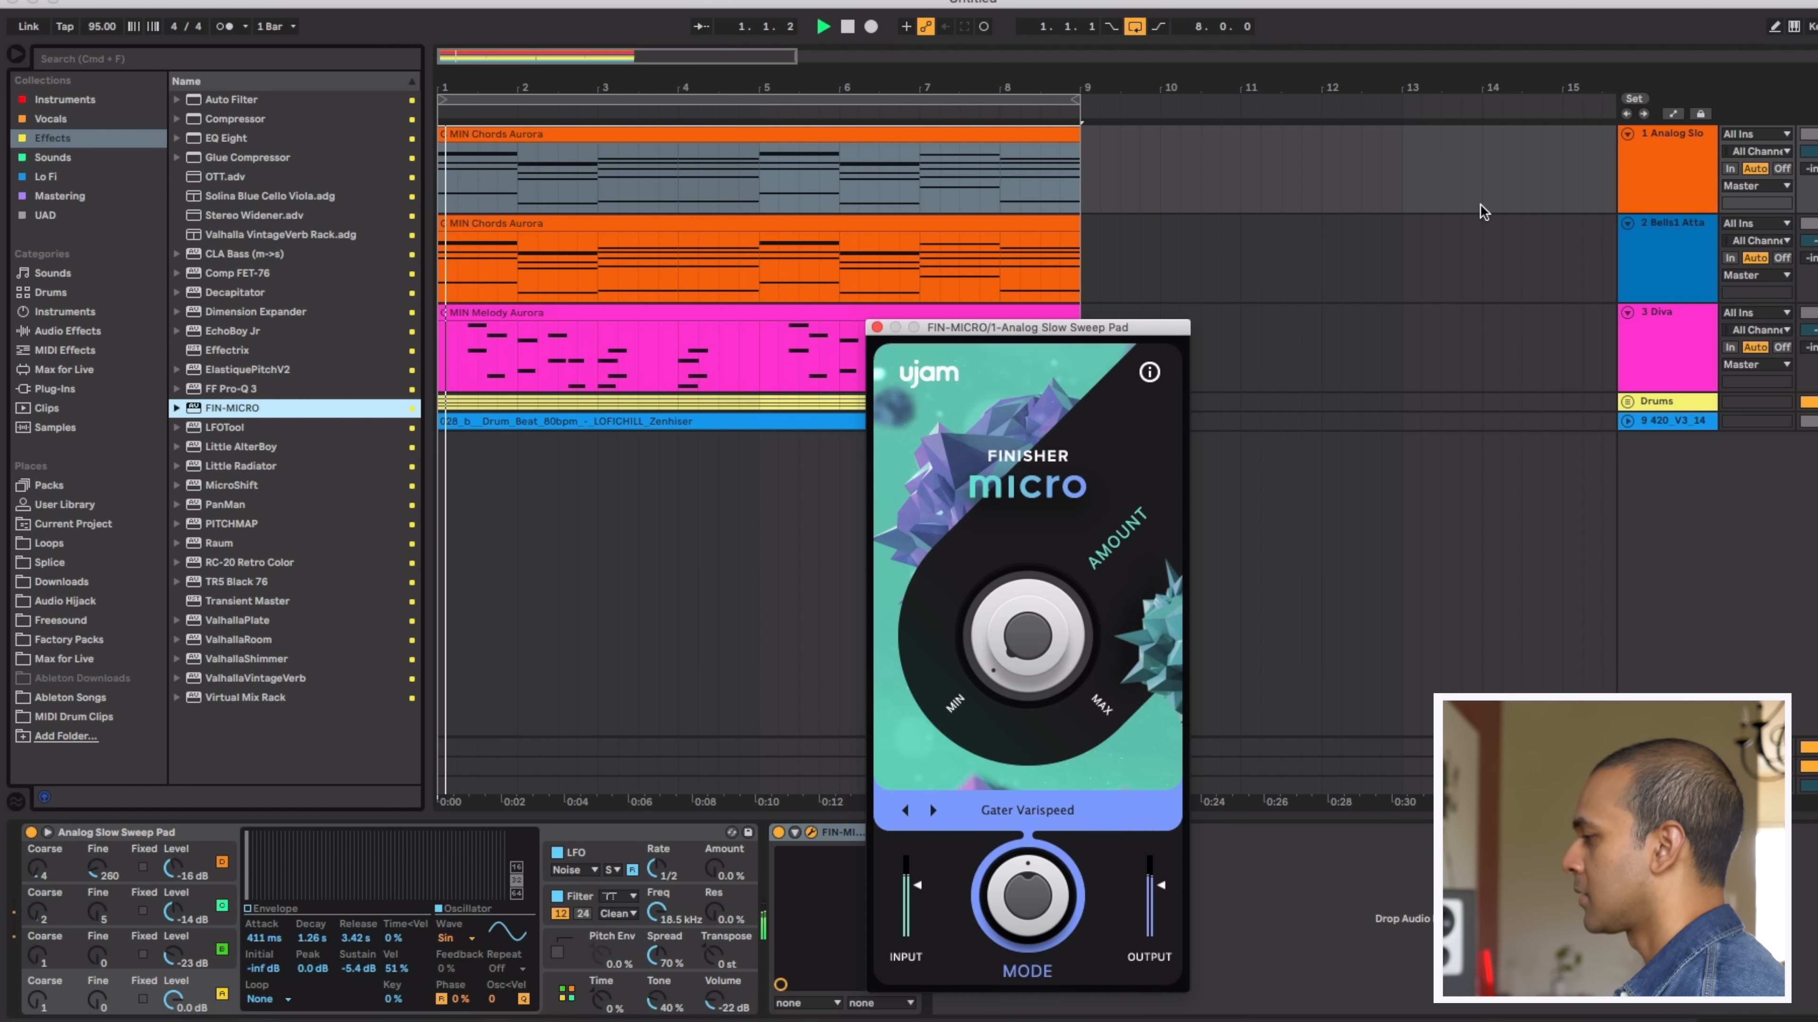
Raise FIN-MICRO's Amount to just past halfway and audition the gated pad together with the drums
drag(1020, 639, 1008, 489)
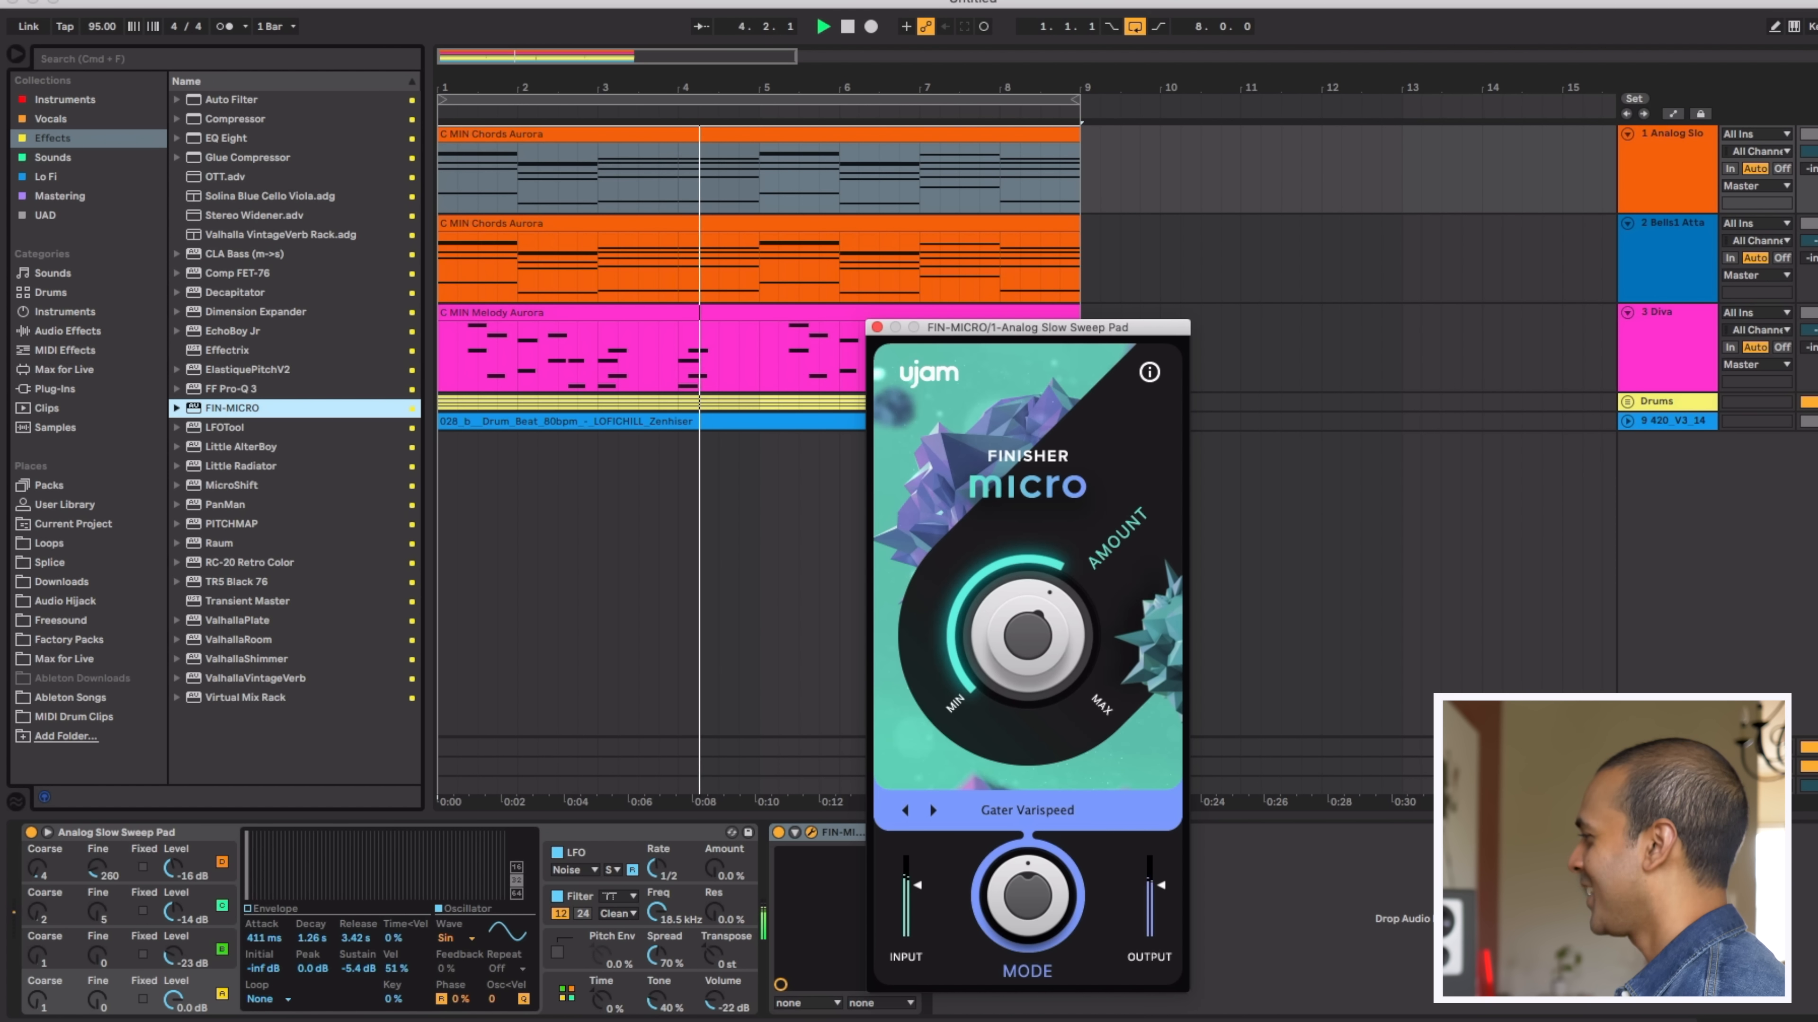
click(1815, 402)
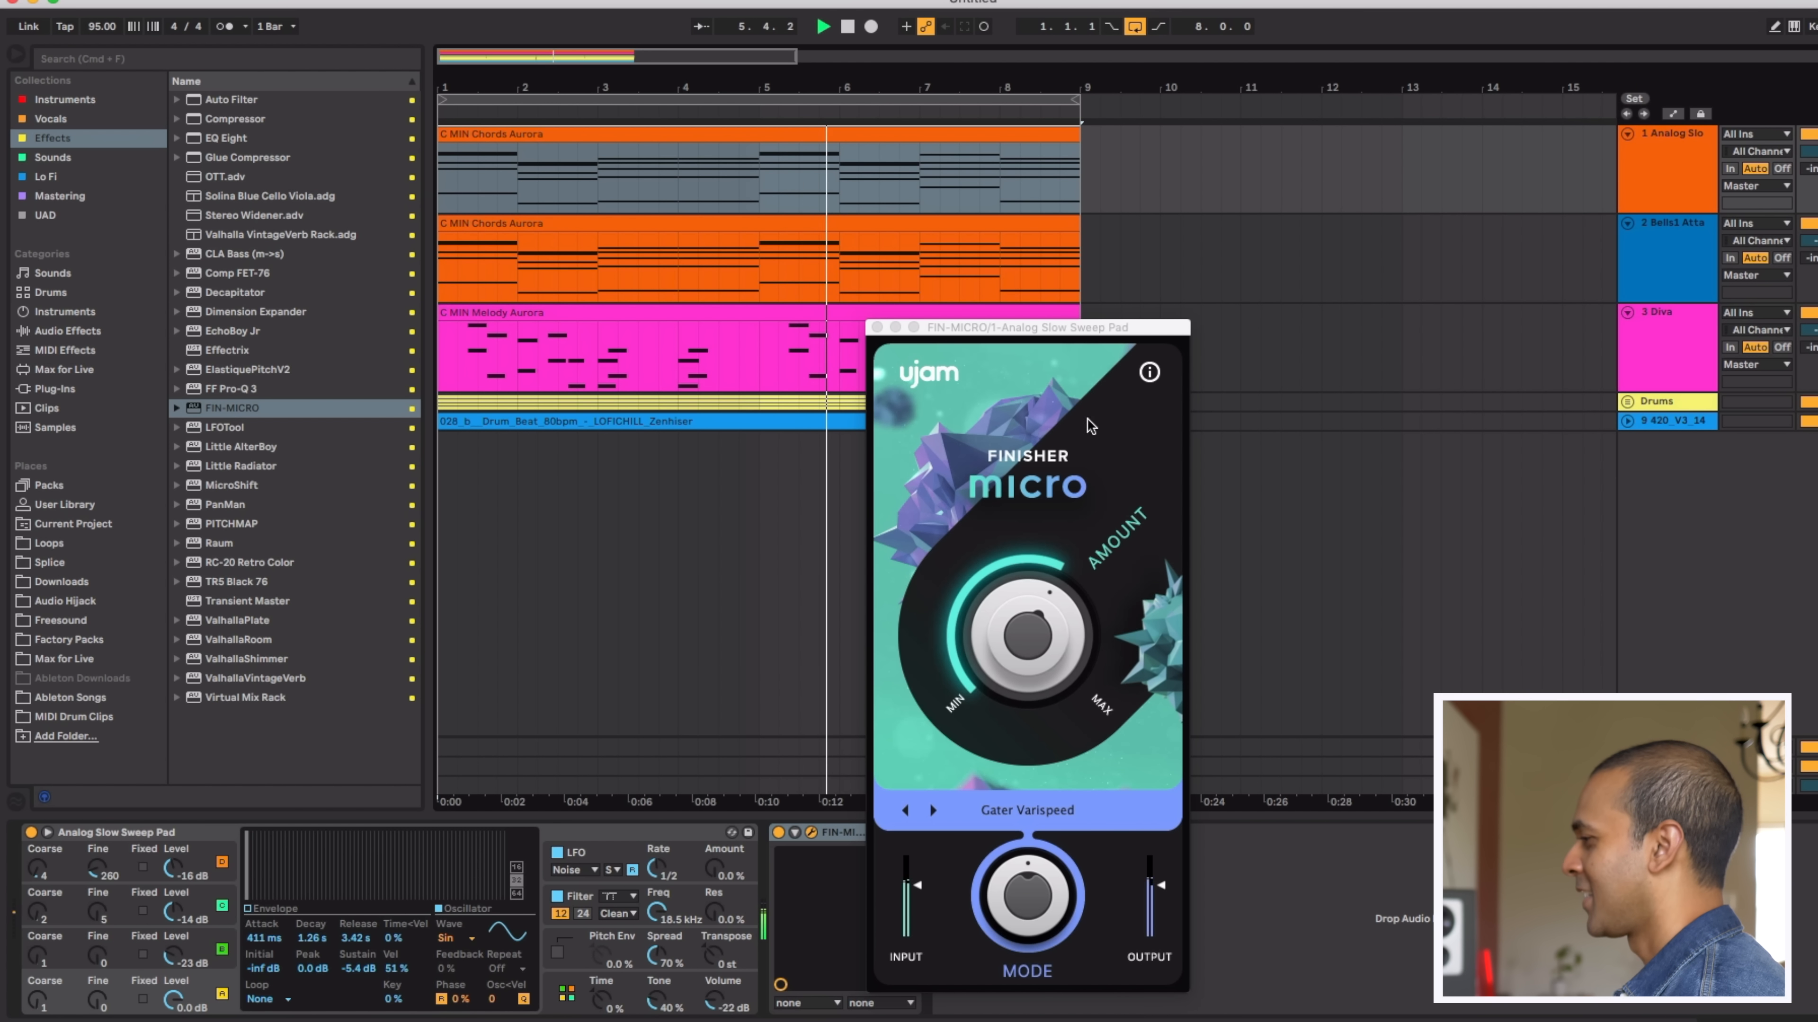
drag(1023, 335, 1294, 195)
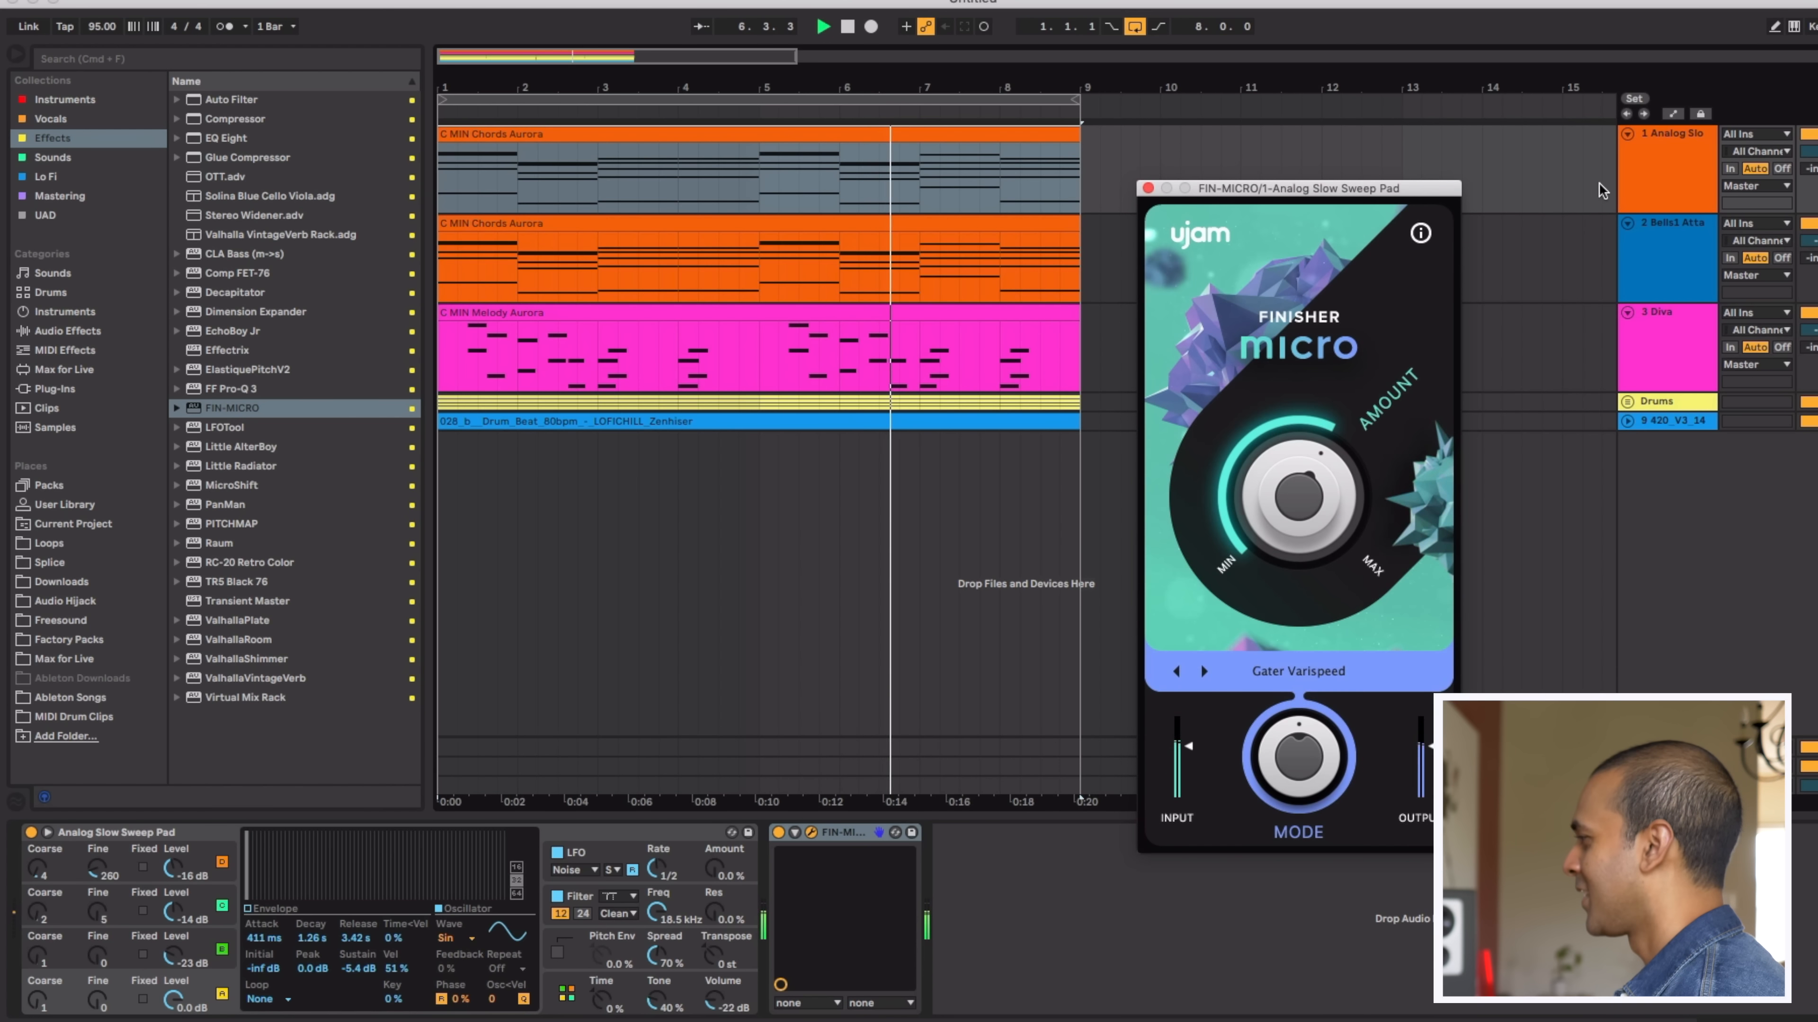
click(1815, 153)
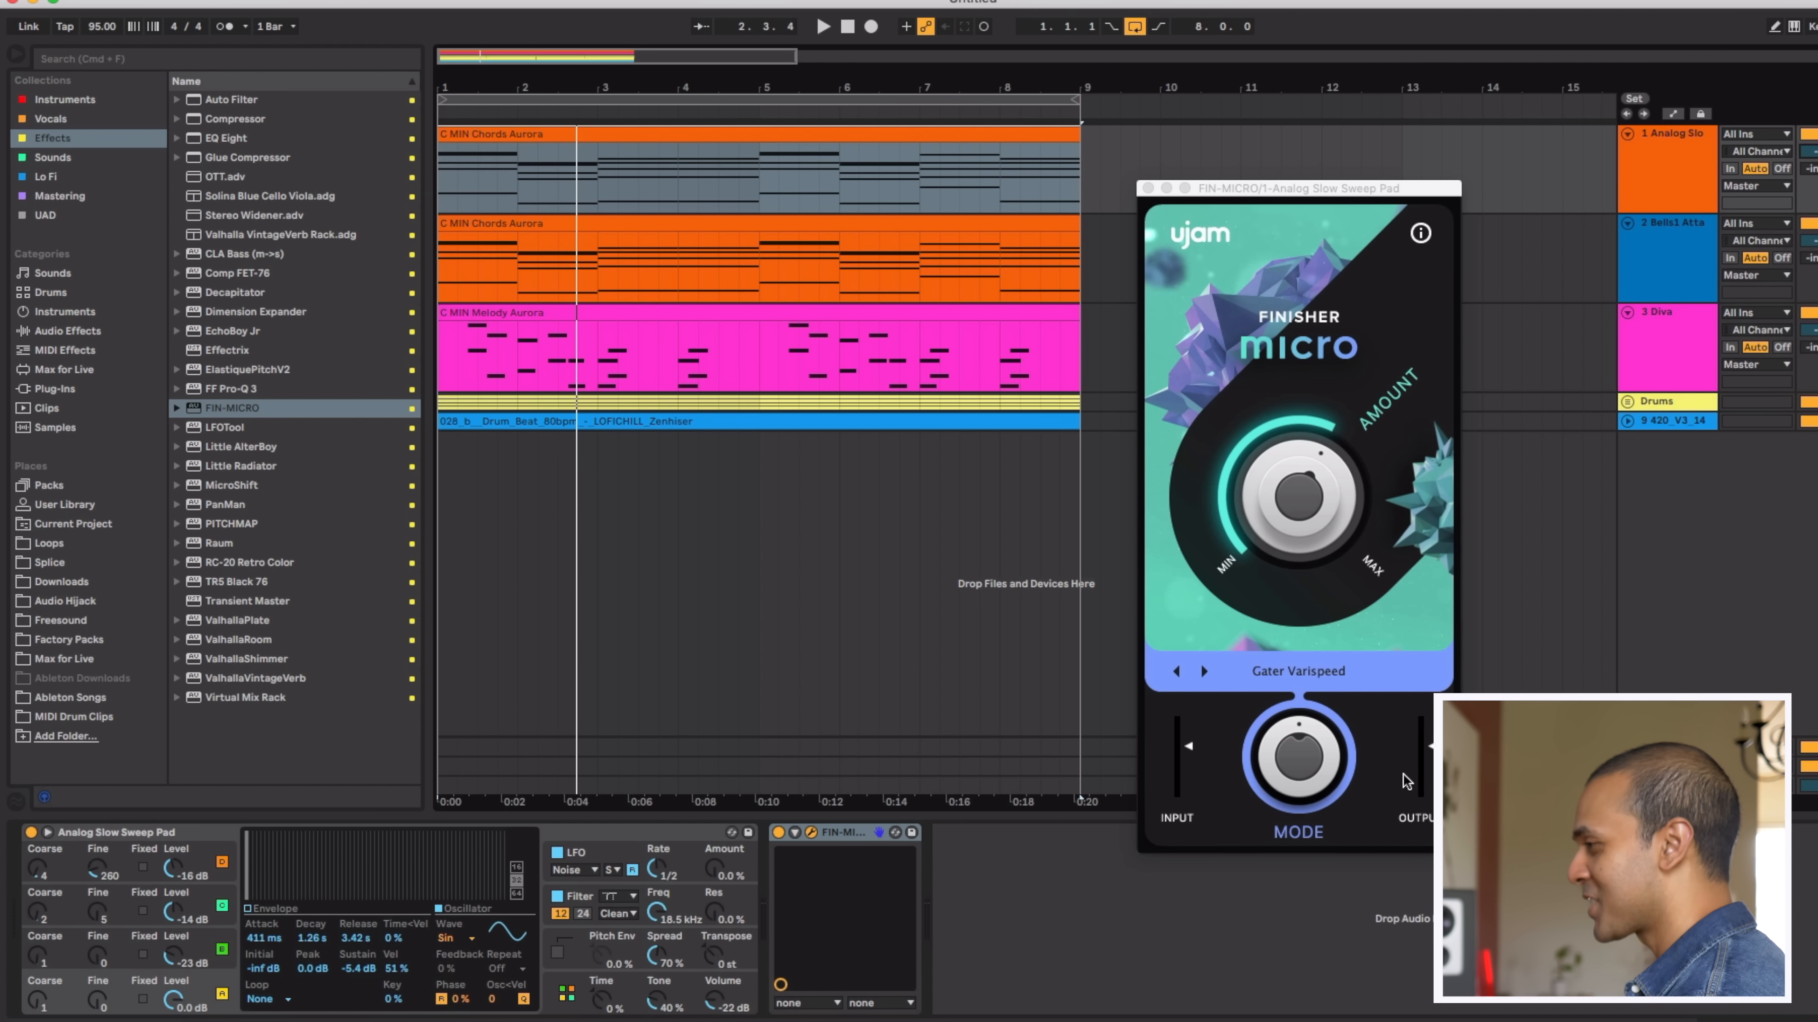
Add Effectrix to the pad track with the Born In Italy preset and draw an X-LOOP block across steps 28 to 31
double_click(227, 349)
drag(1420, 201, 1033, 203)
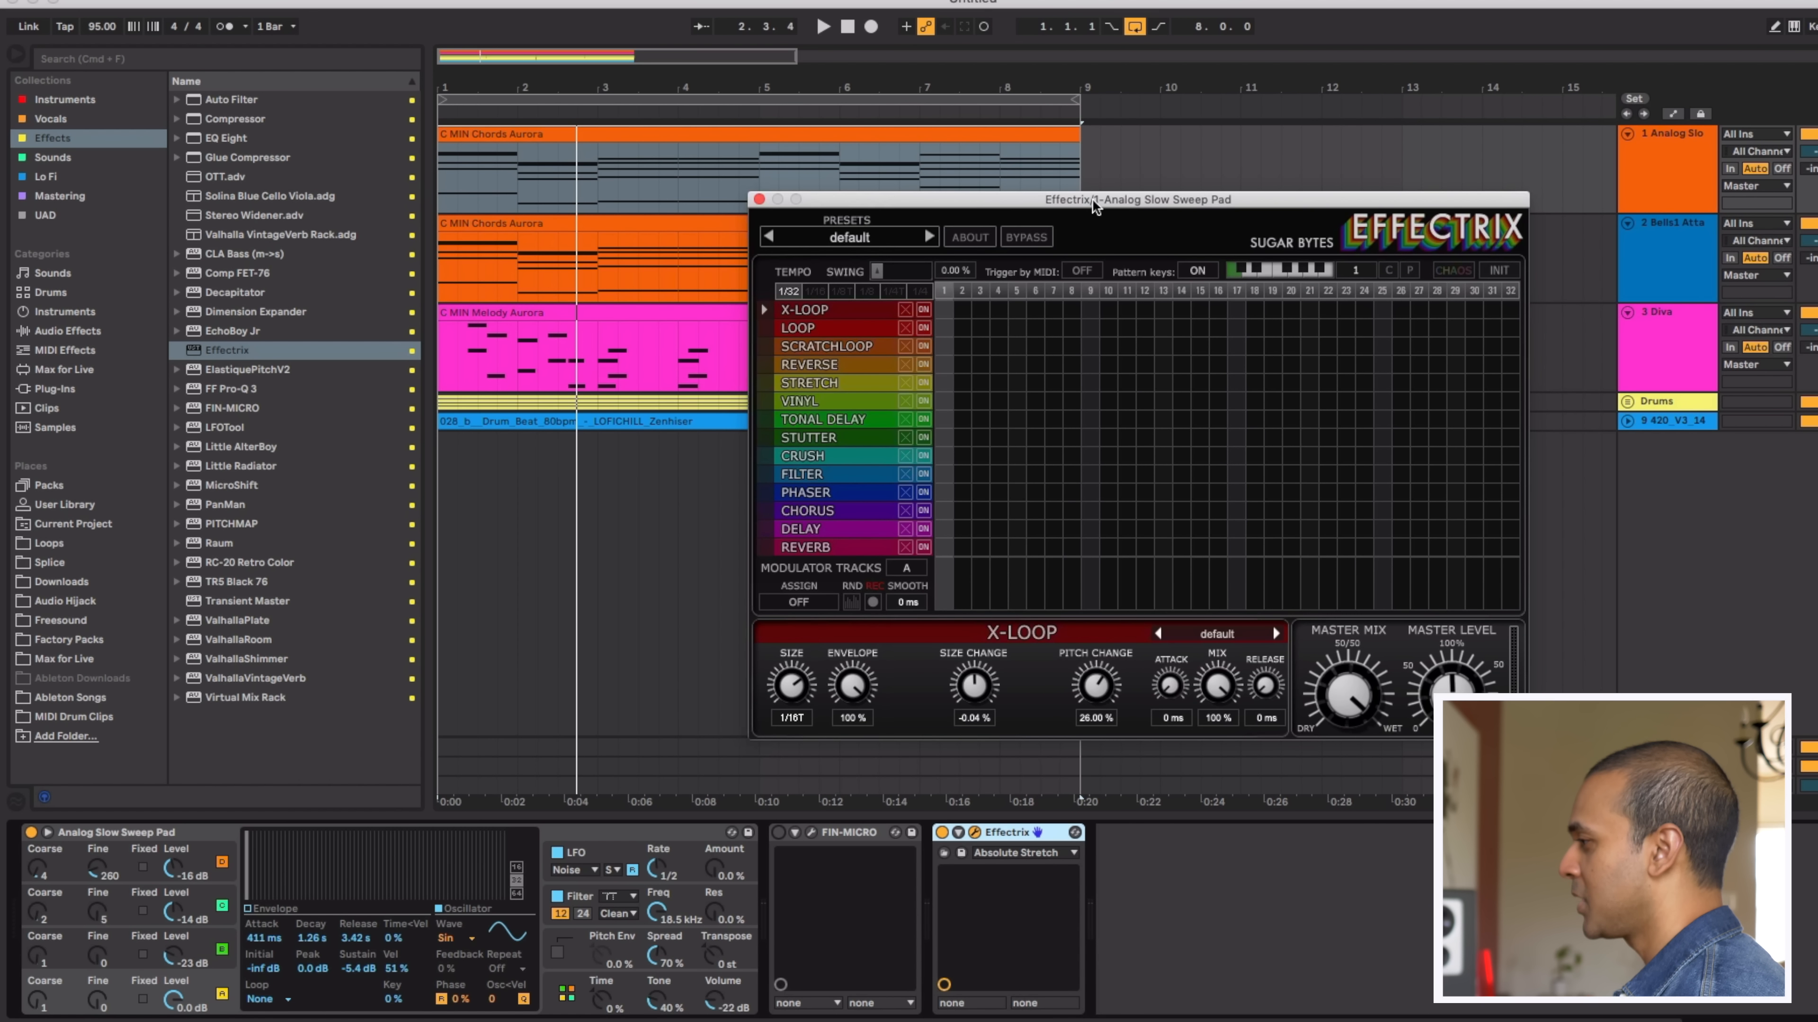
click(924, 233)
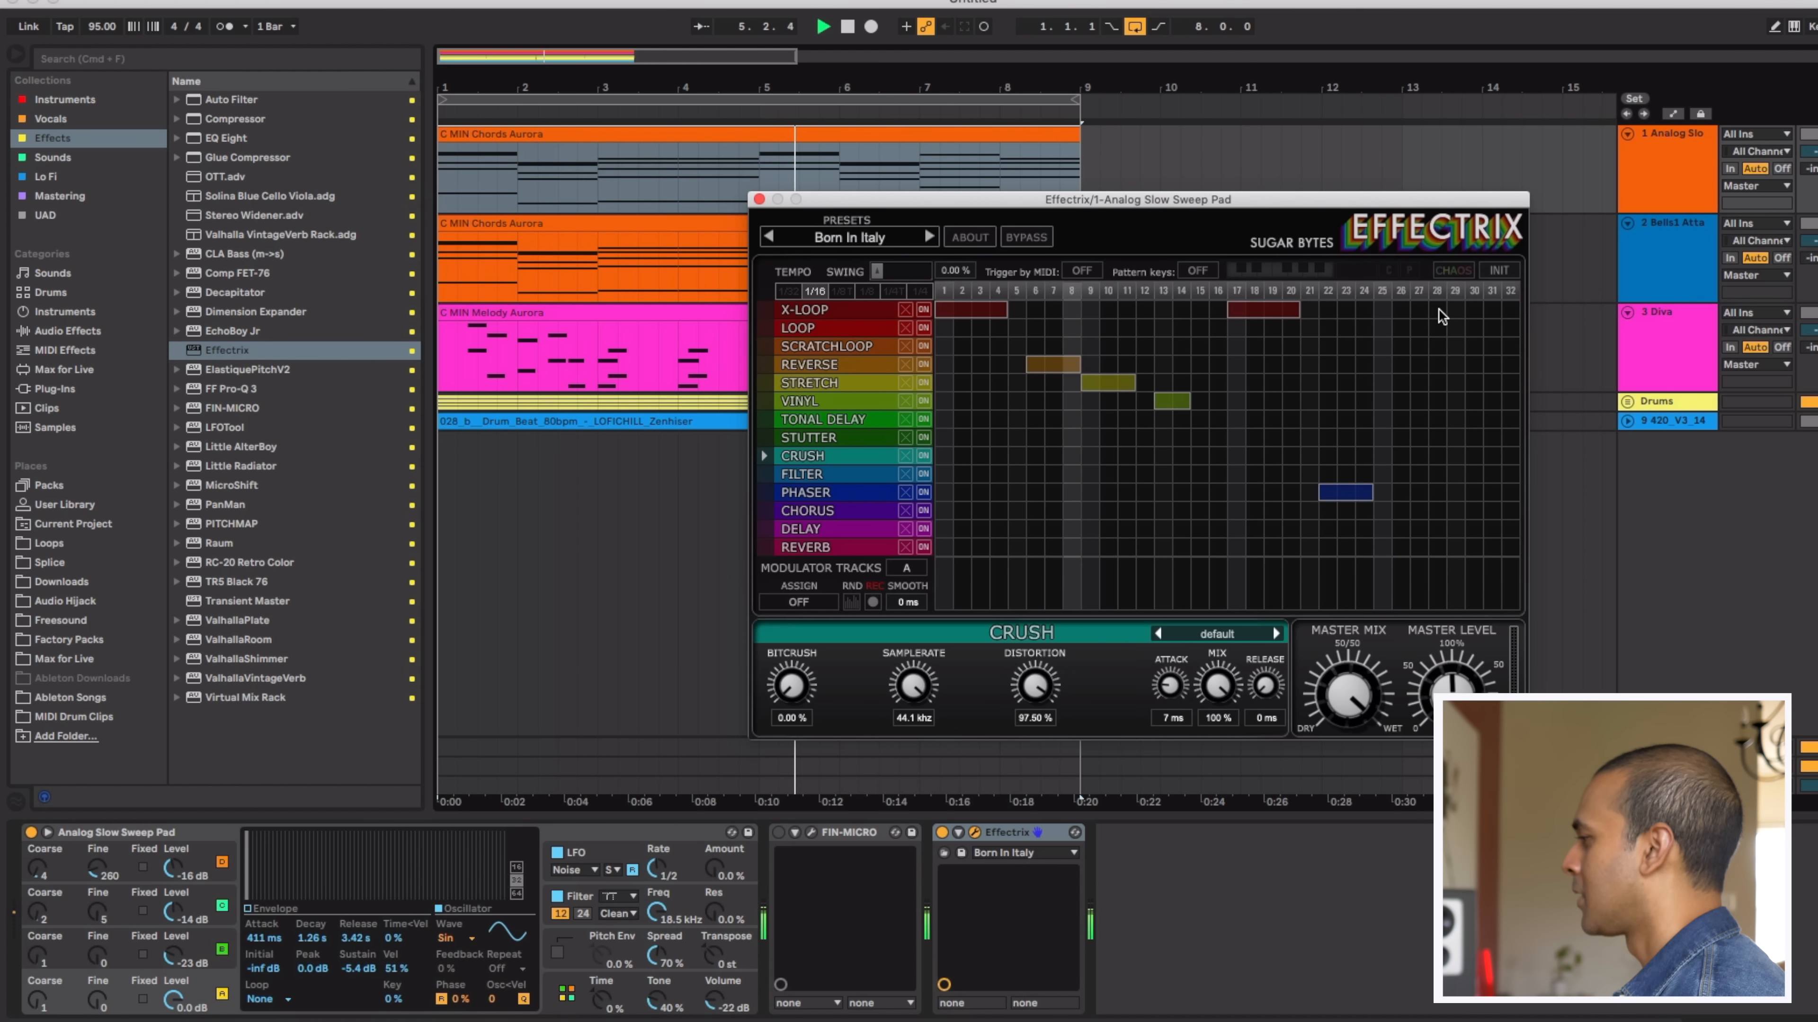
drag(1438, 308, 1492, 310)
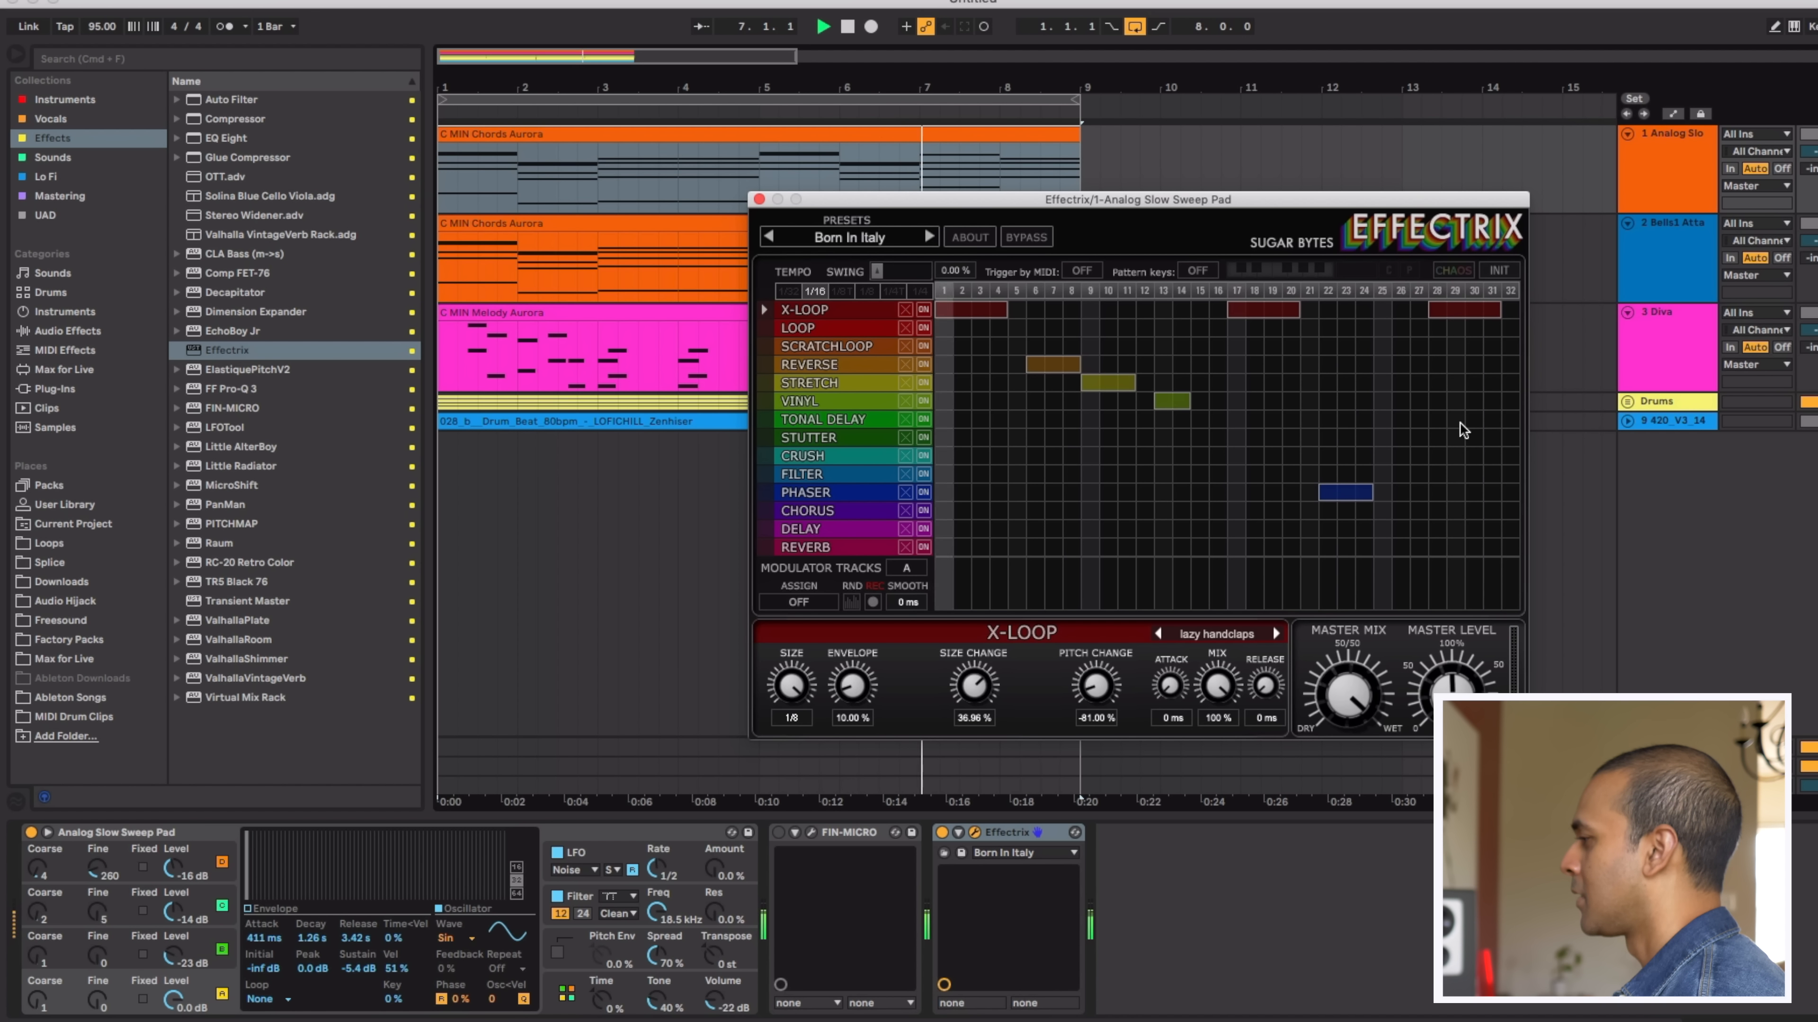
Clear the X-LOOP block at steps 28 to 31 and delete Effectrix from the pad track
click(1458, 309)
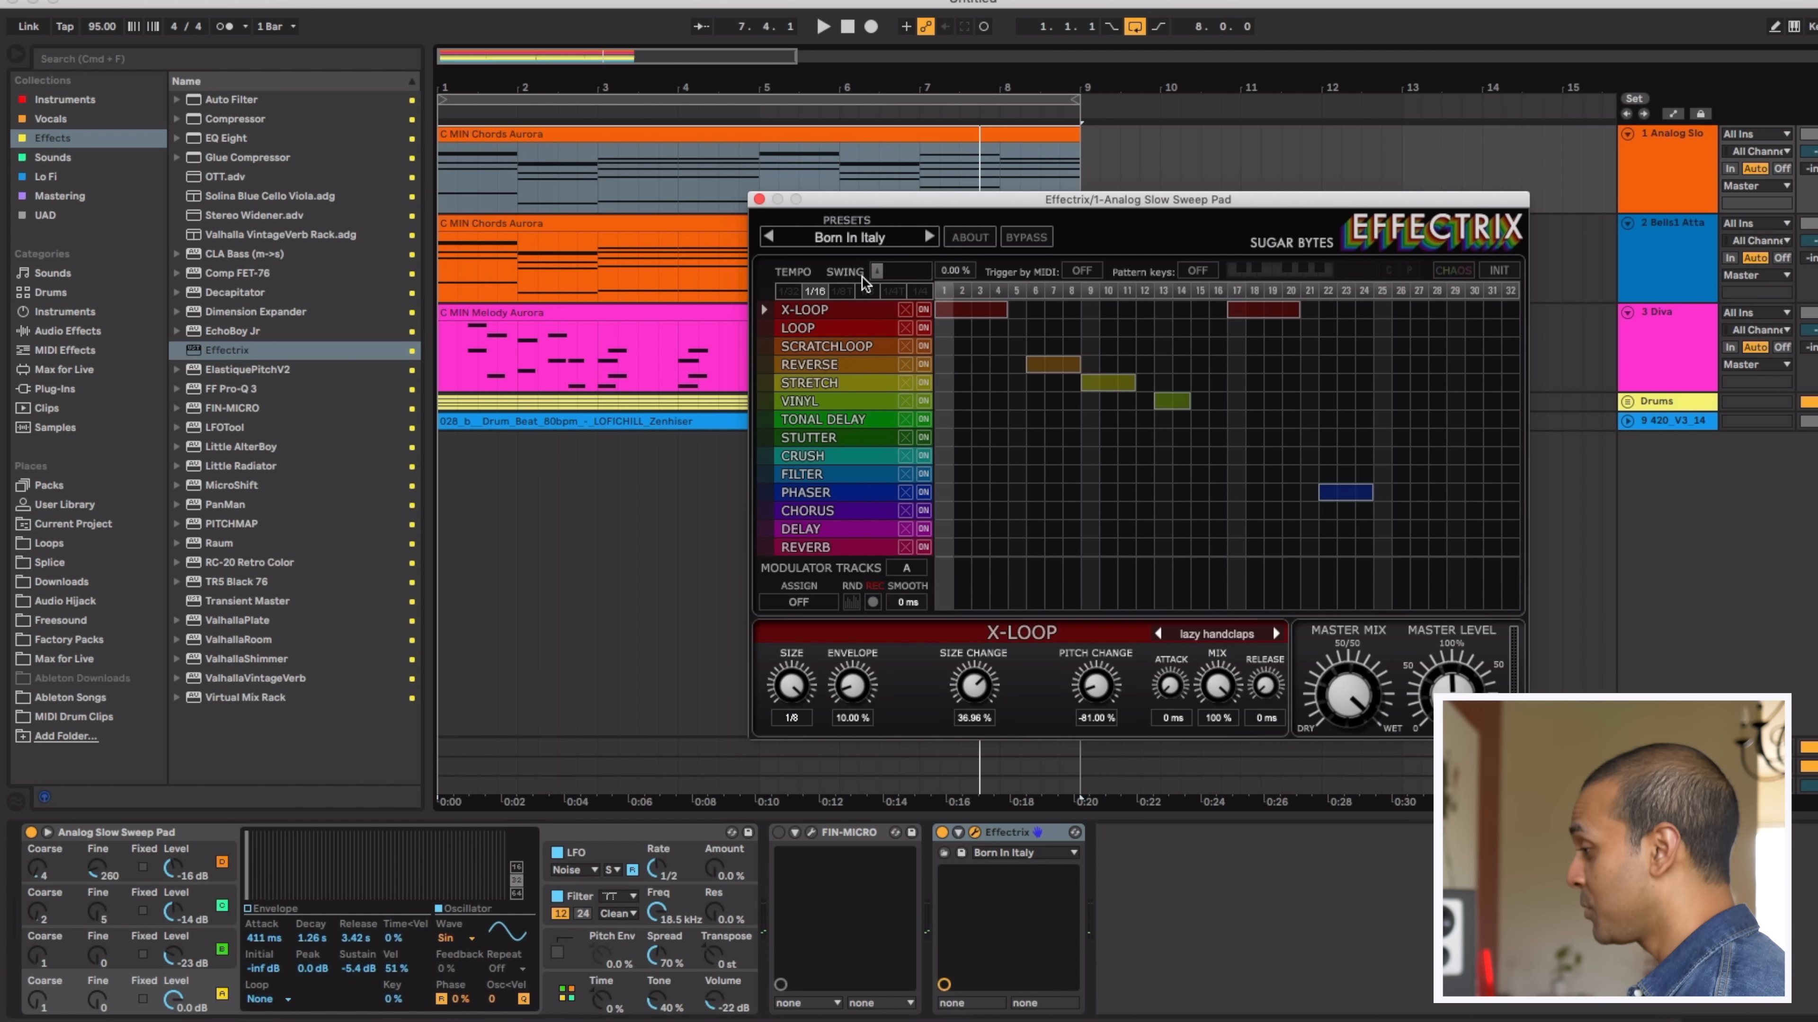
click(1032, 825)
key(Delete)
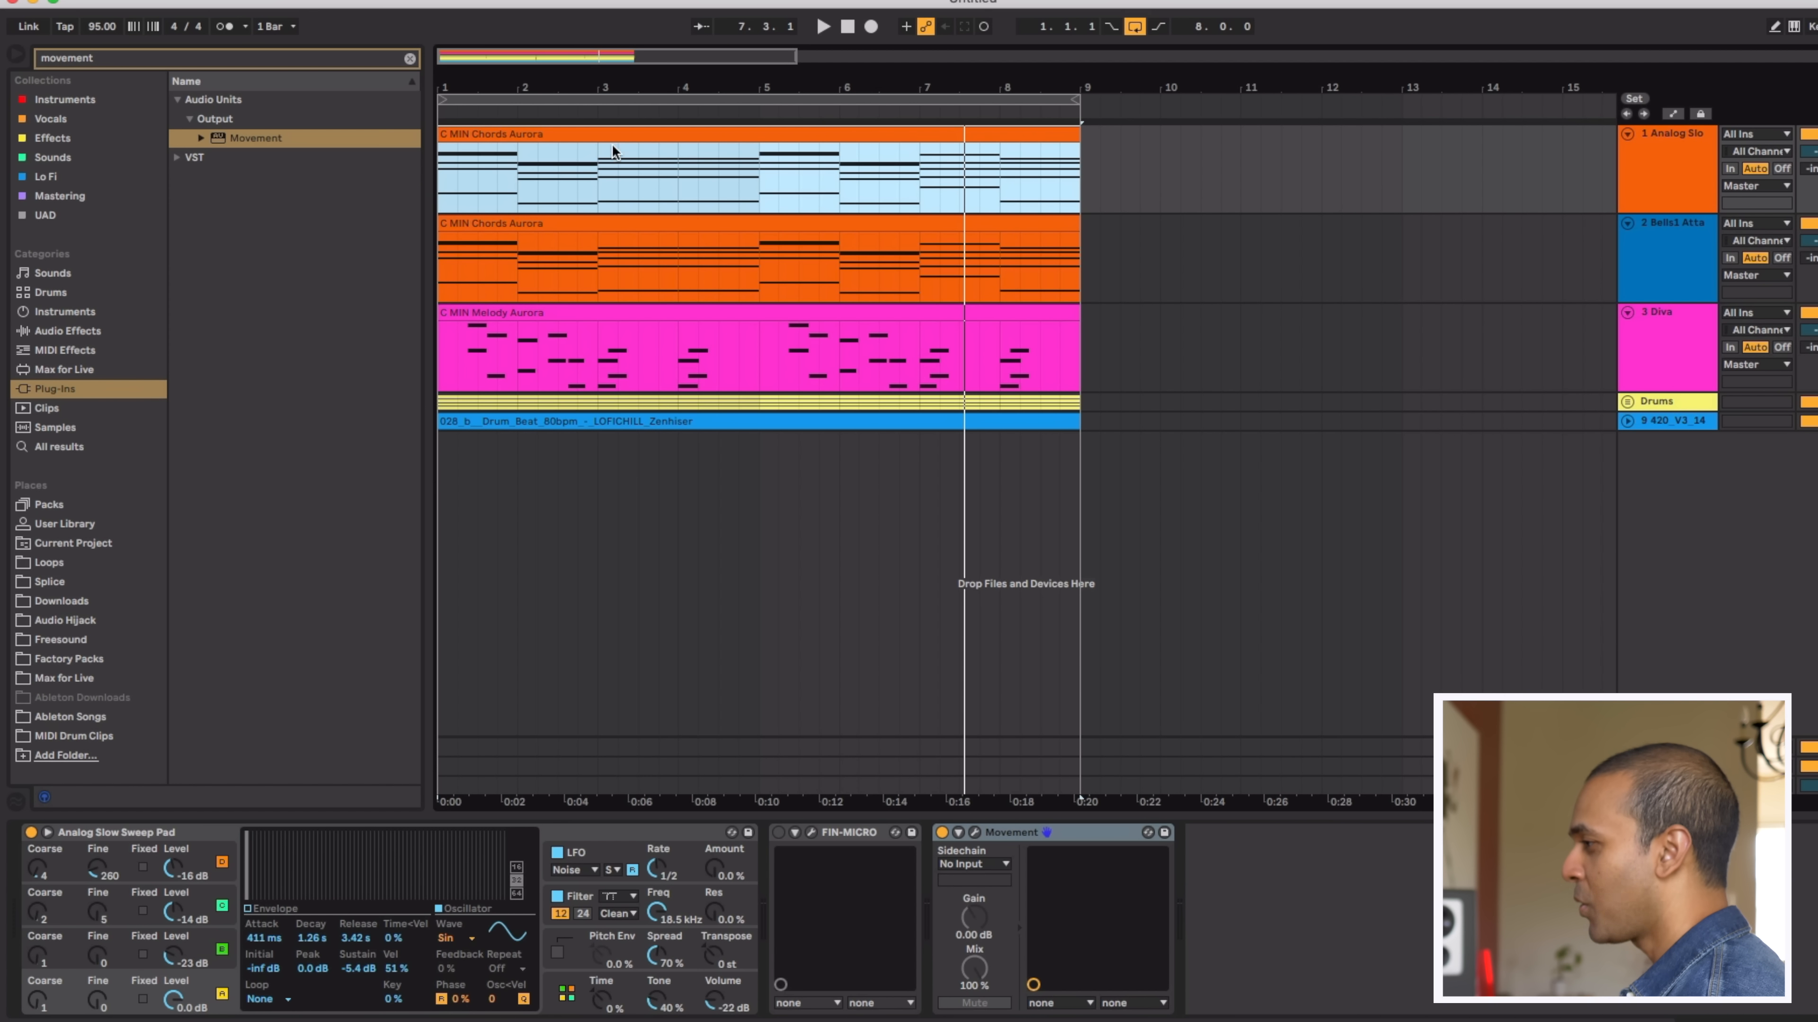
Review the devices on the bells and melody tracks, opening and closing Diva's plug-in window
click(528, 225)
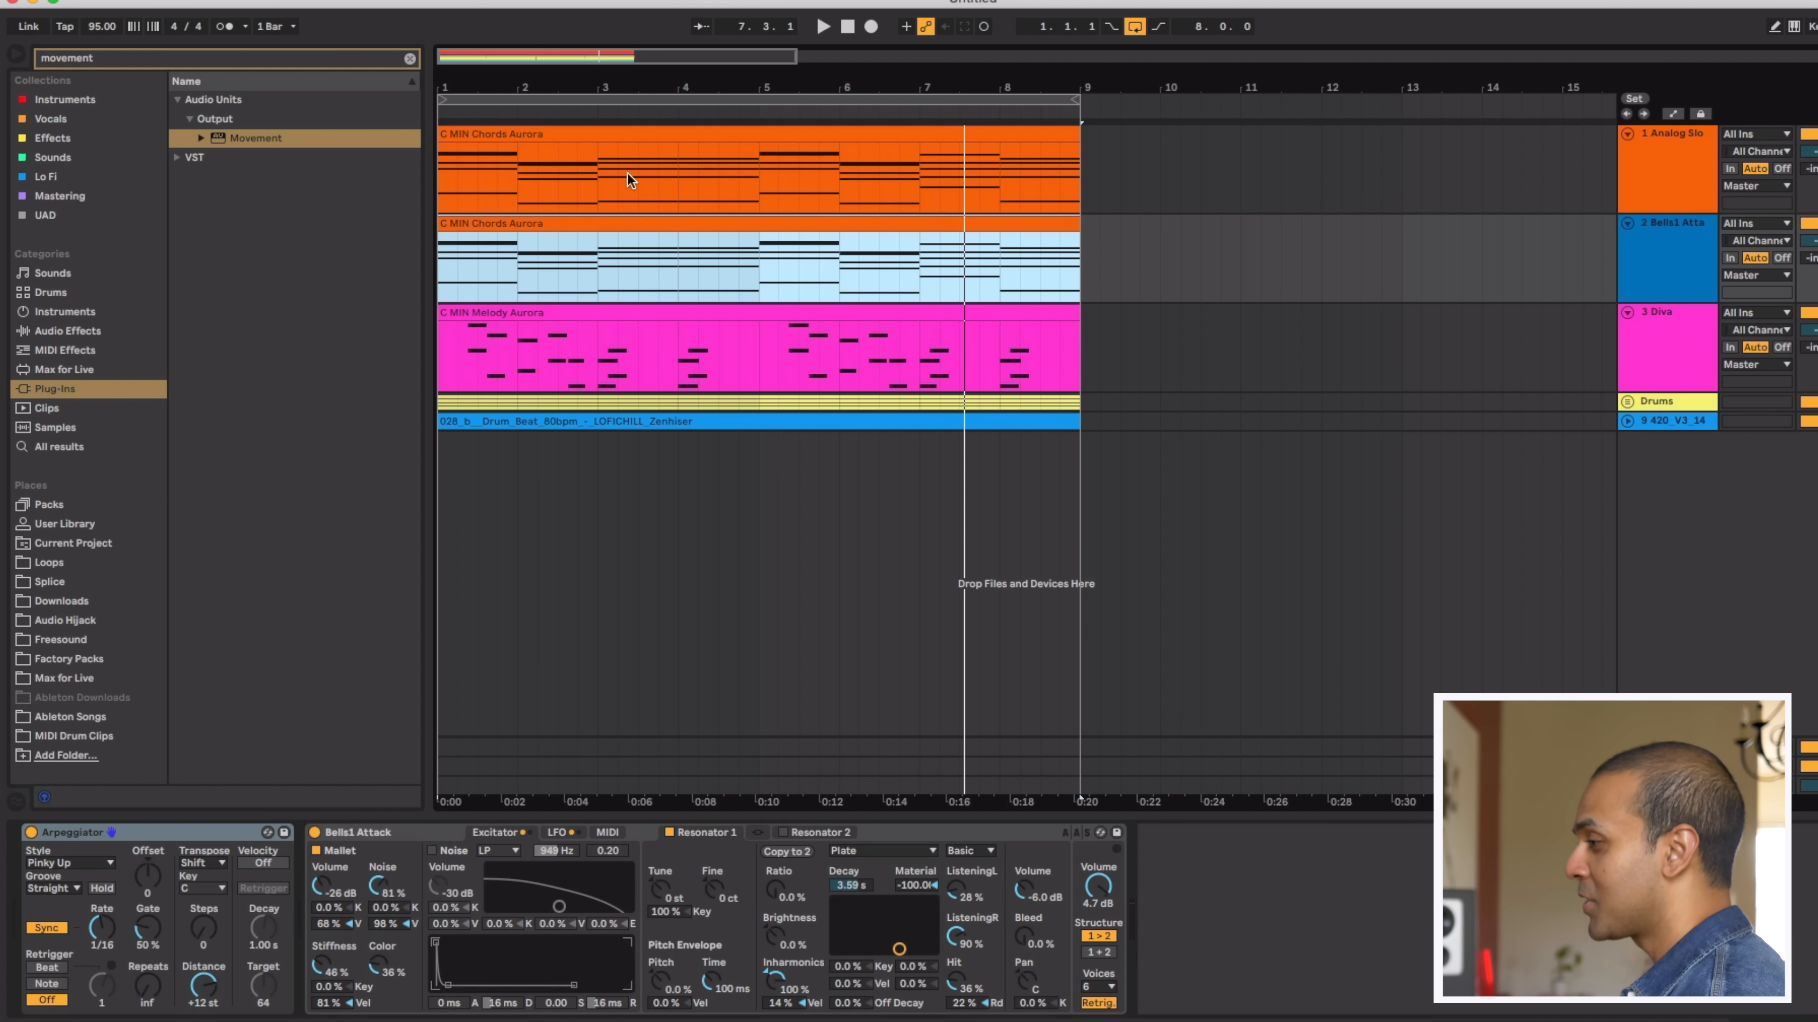
click(576, 315)
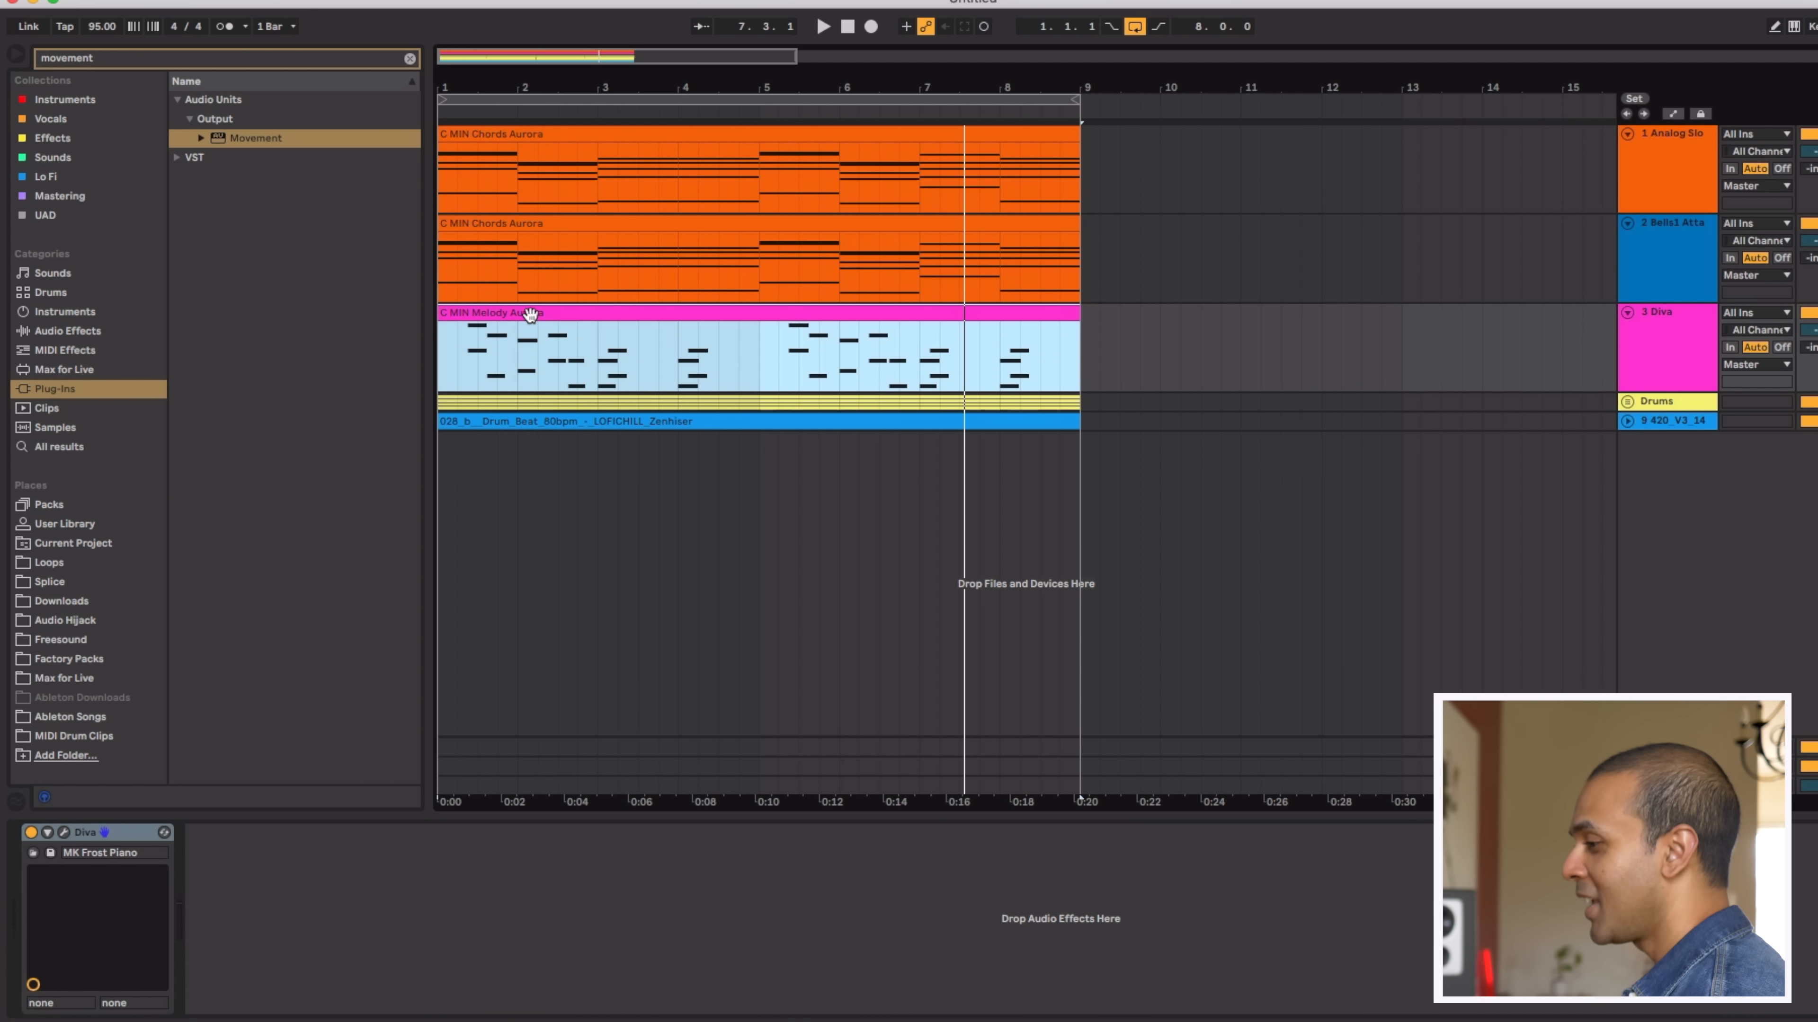
click(66, 832)
click(64, 833)
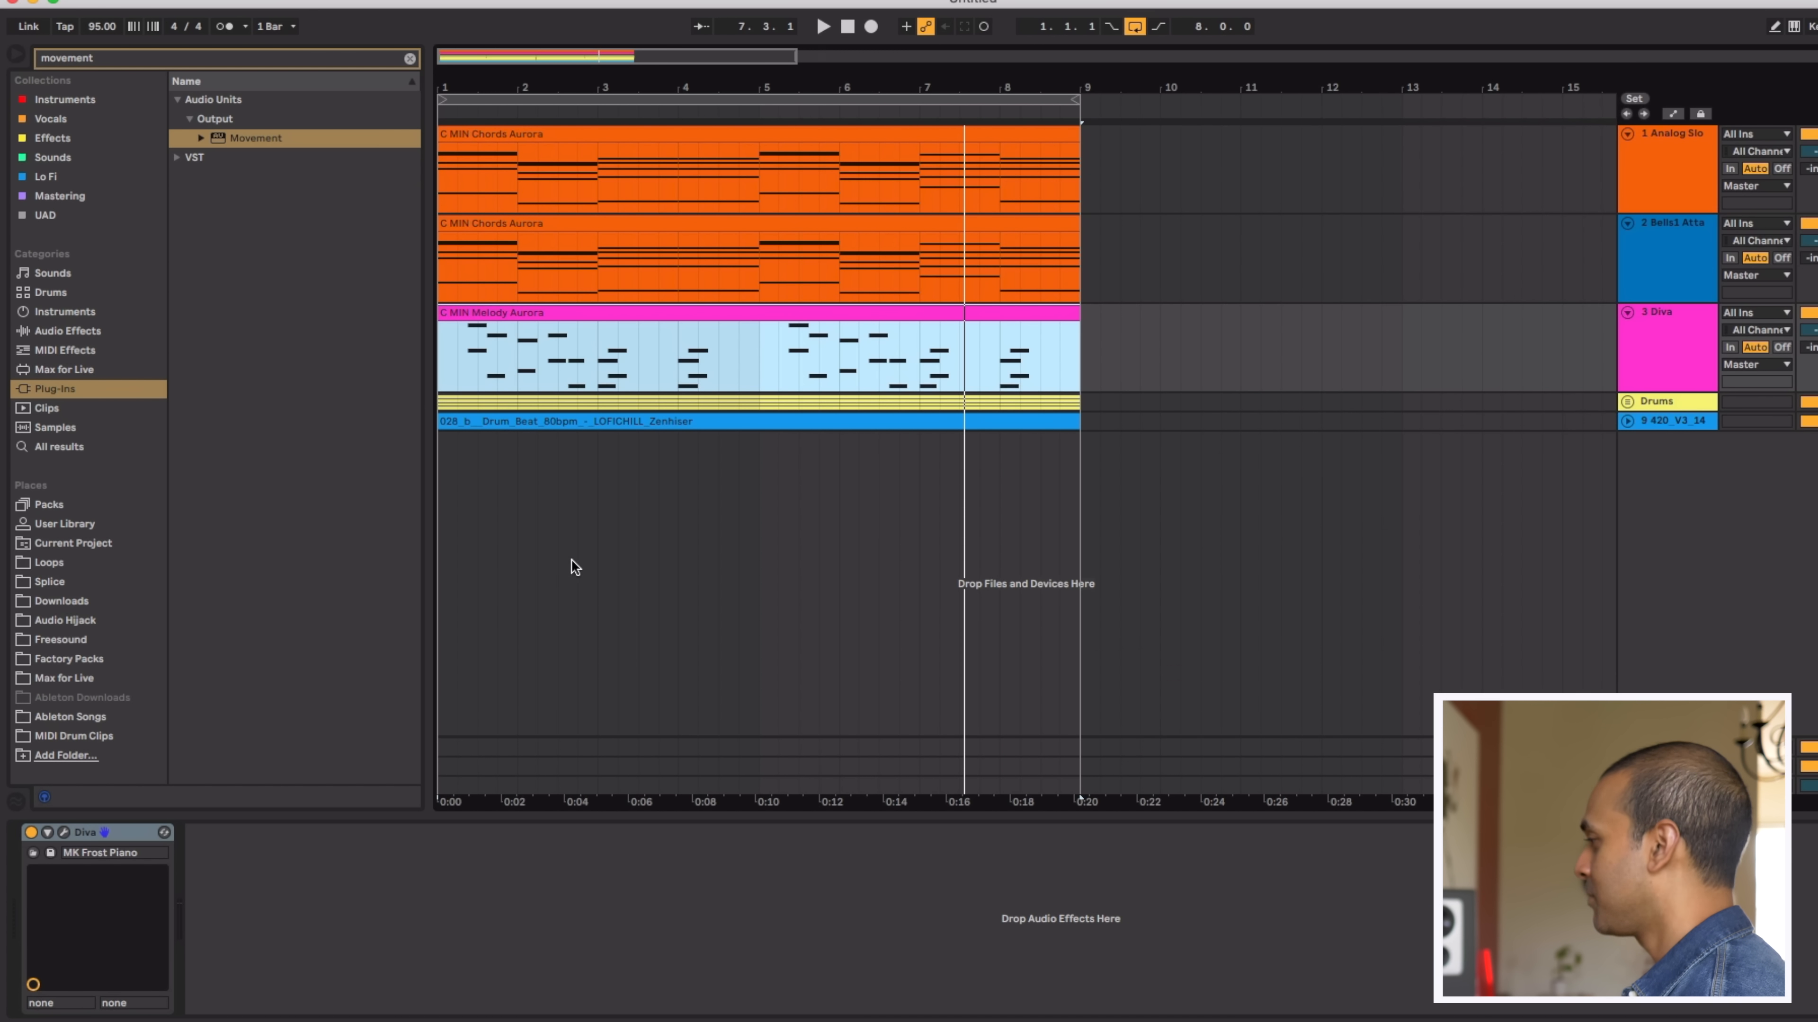
Select the Diva track and play the arrangement from the start to audition the melody
click(1670, 373)
key(space)
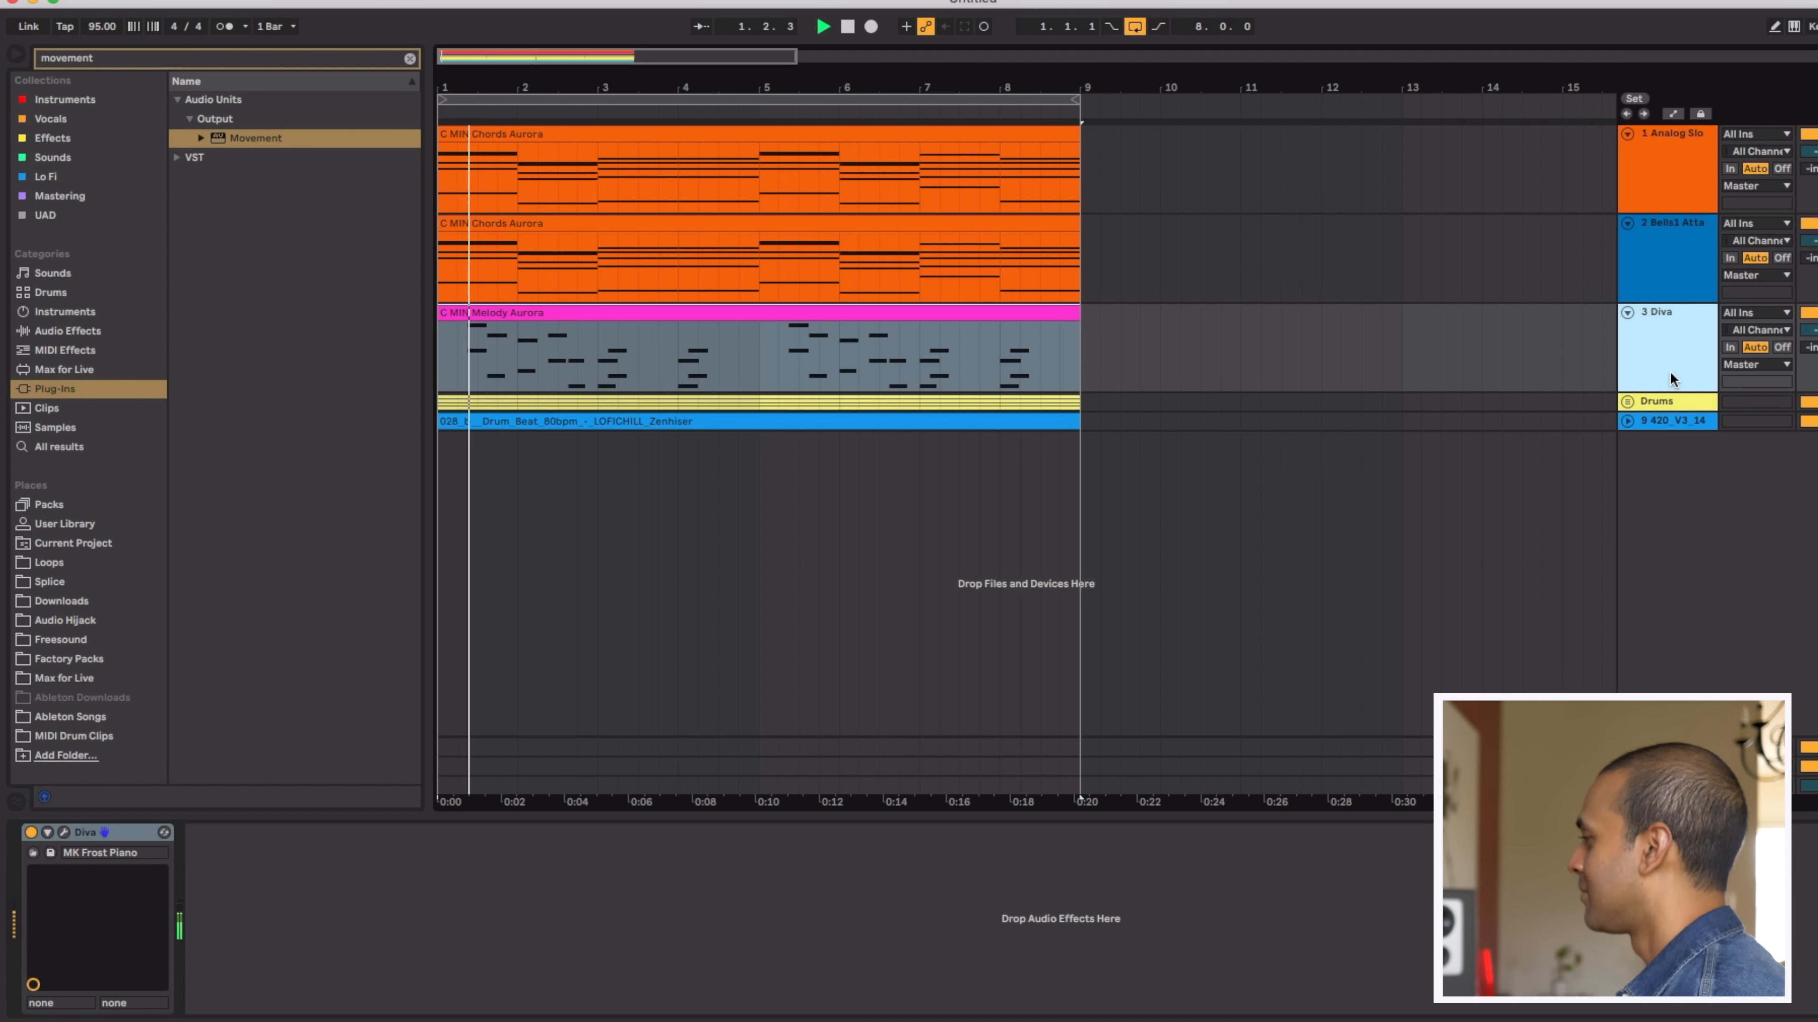
drag(1816, 240, 1815, 250)
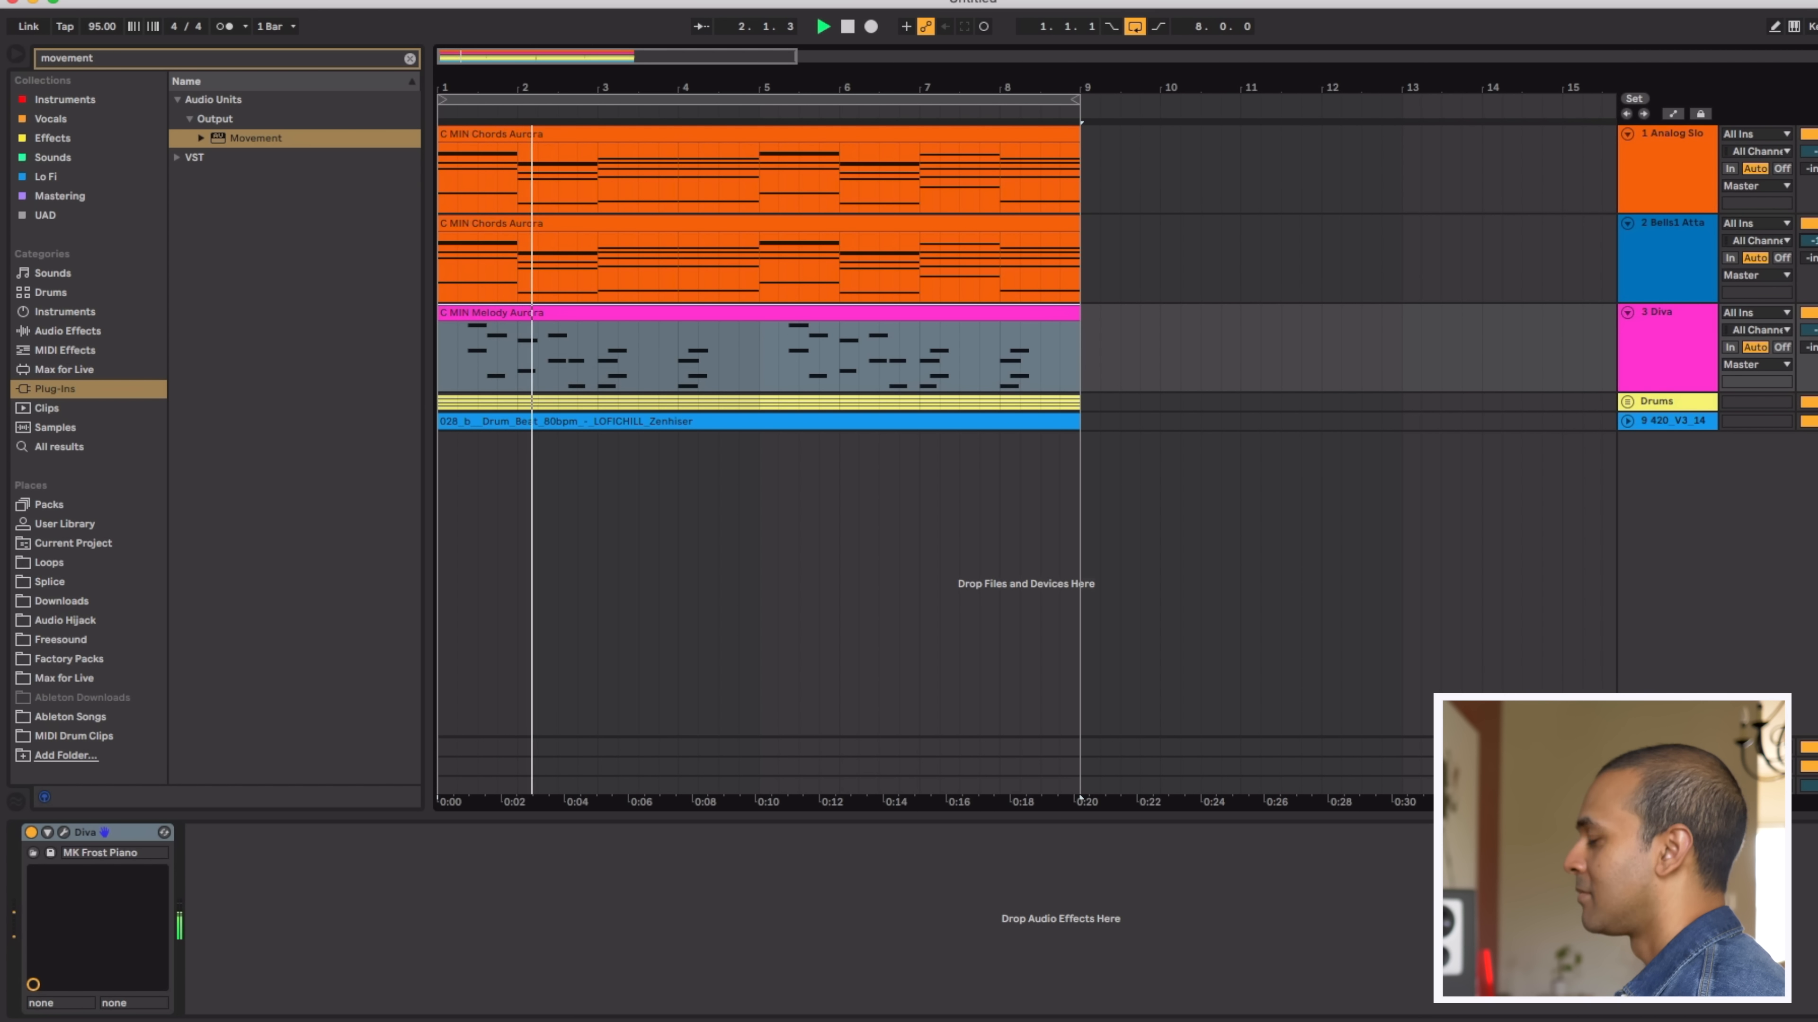